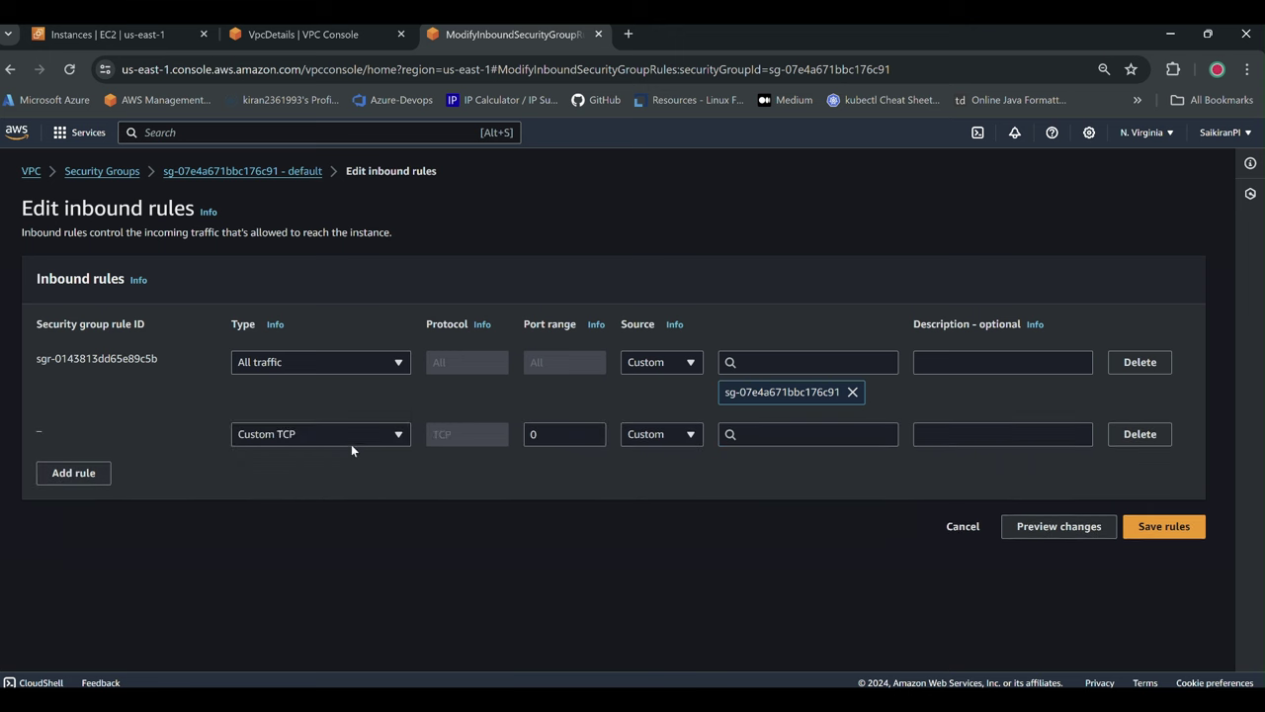
# Set the new inbound rule to type All TCP with source Anywhere-IPv4.
pyautogui.click(349, 434)
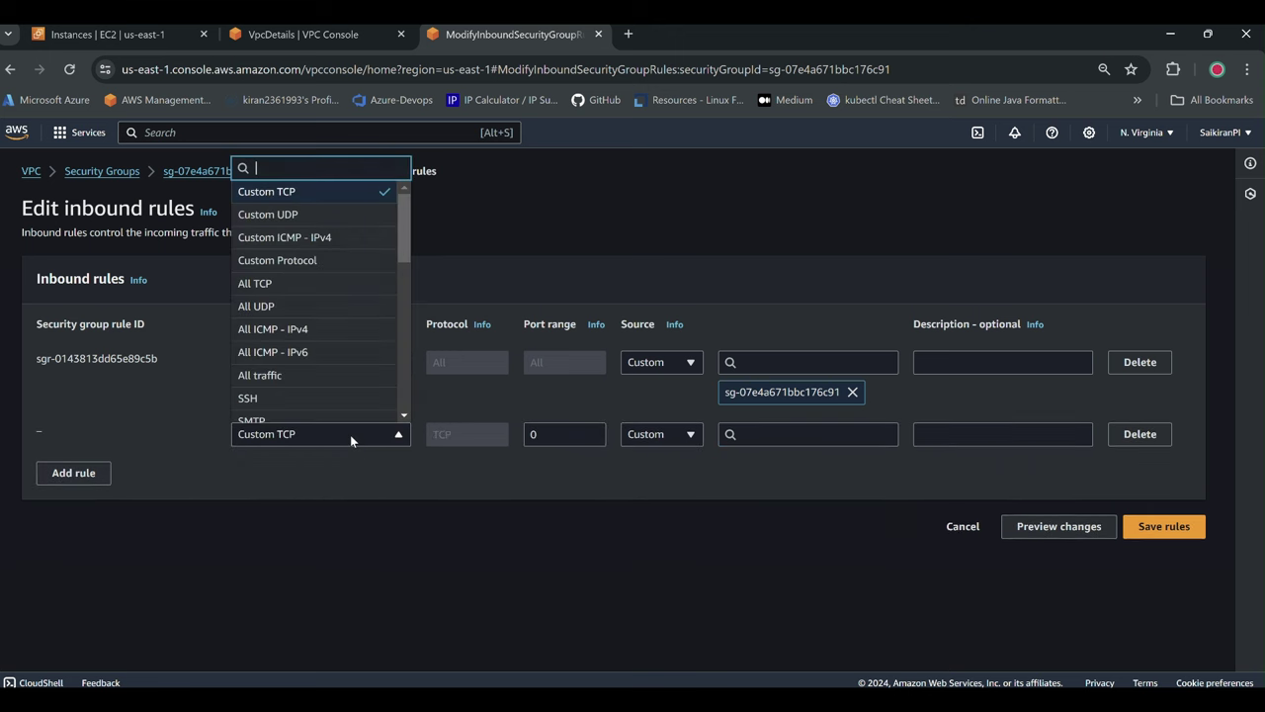
pyautogui.click(324, 284)
pyautogui.click(661, 434)
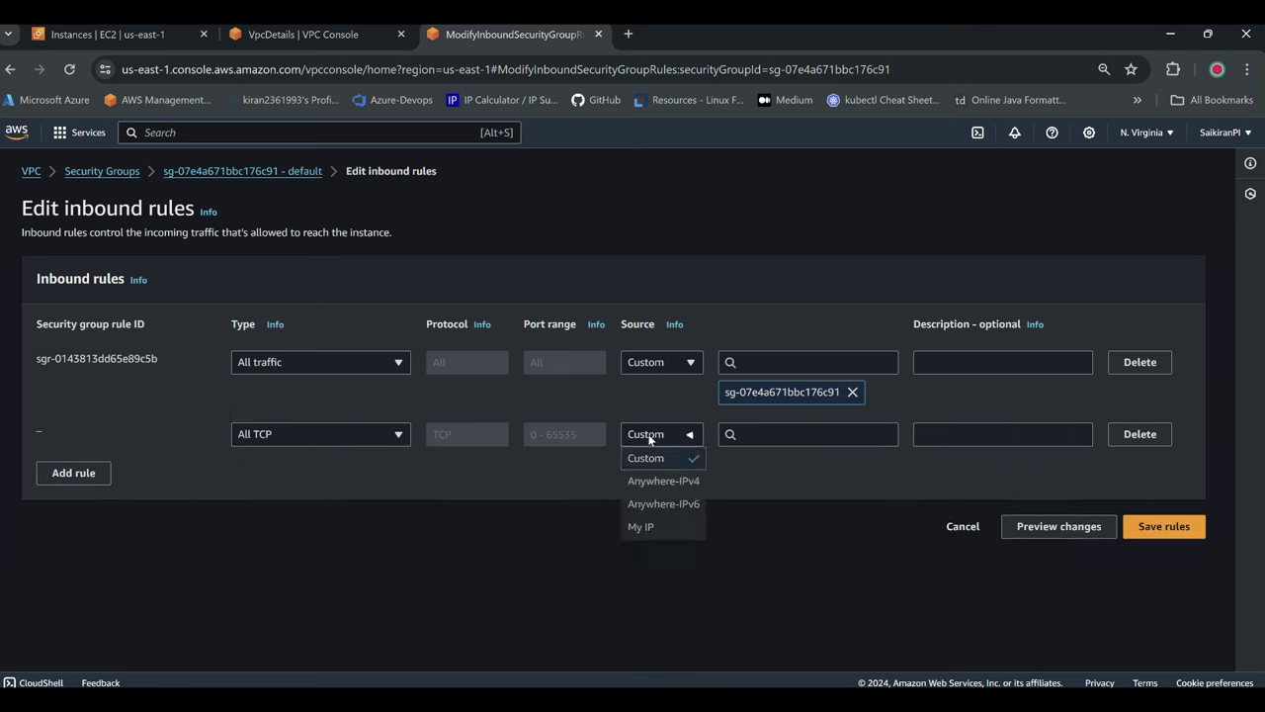
pyautogui.click(658, 480)
# Add another inbound rule of type All traffic with source Anywhere-IPv4.
pyautogui.click(73, 503)
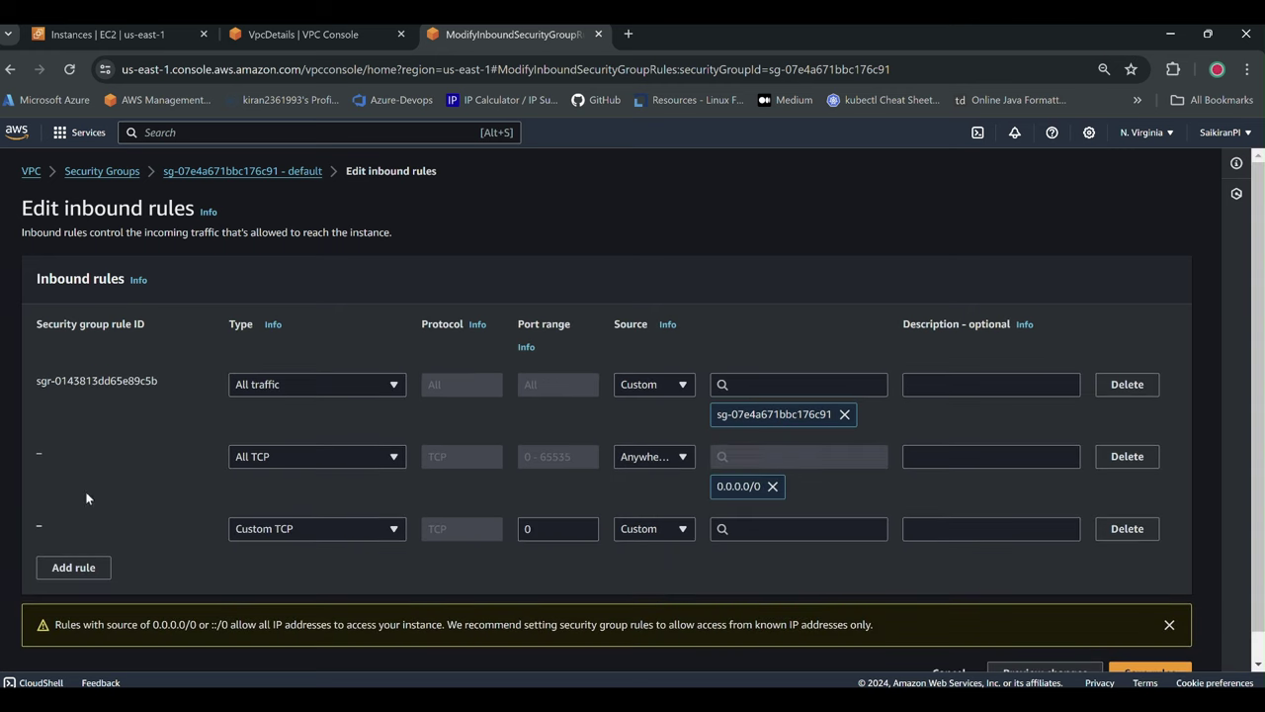
pyautogui.click(312, 529)
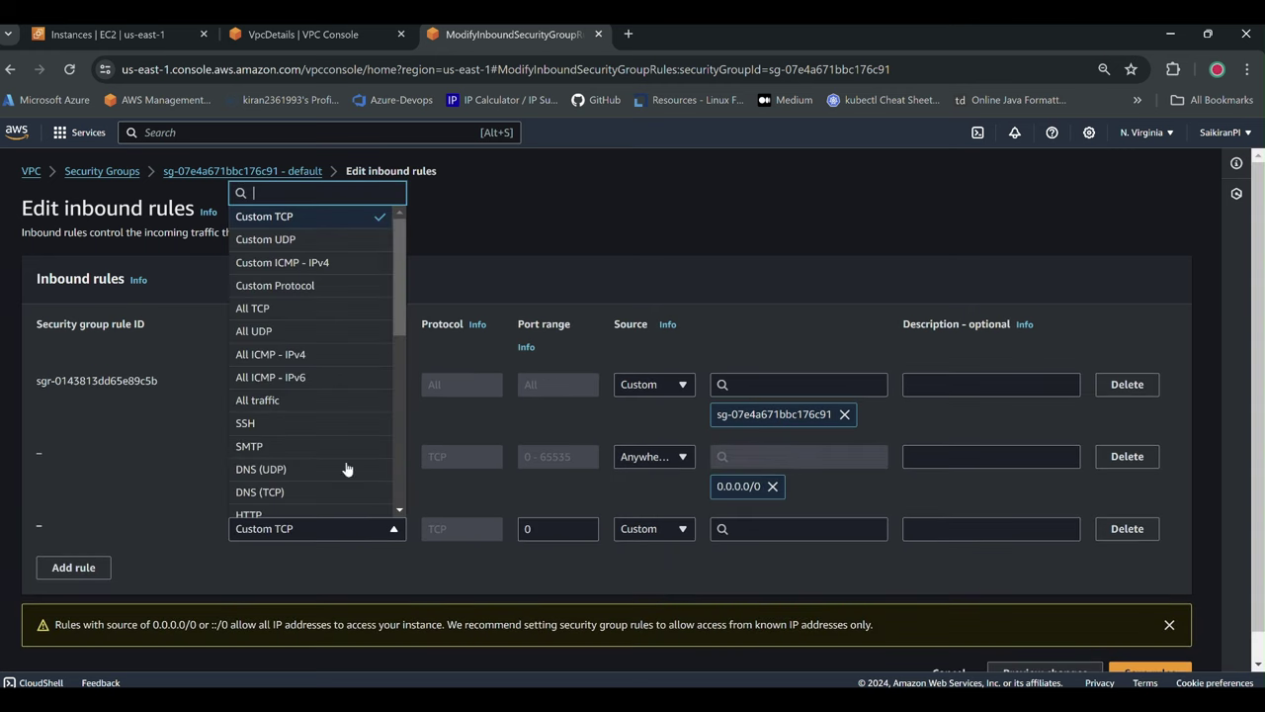
pyautogui.click(313, 401)
pyautogui.click(661, 530)
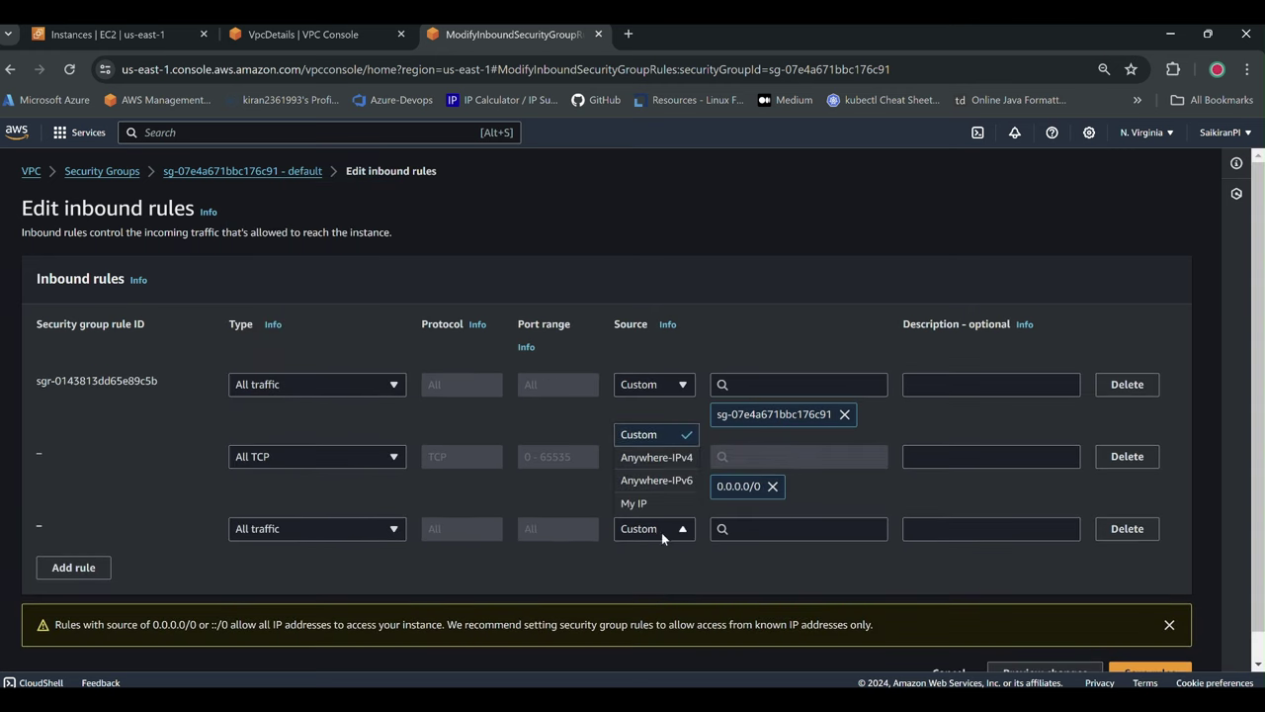
pyautogui.click(658, 480)
# Add two more inbound rules, one of type HTTP and one of type HTTPS.
pyautogui.scroll(-1, 242, 512)
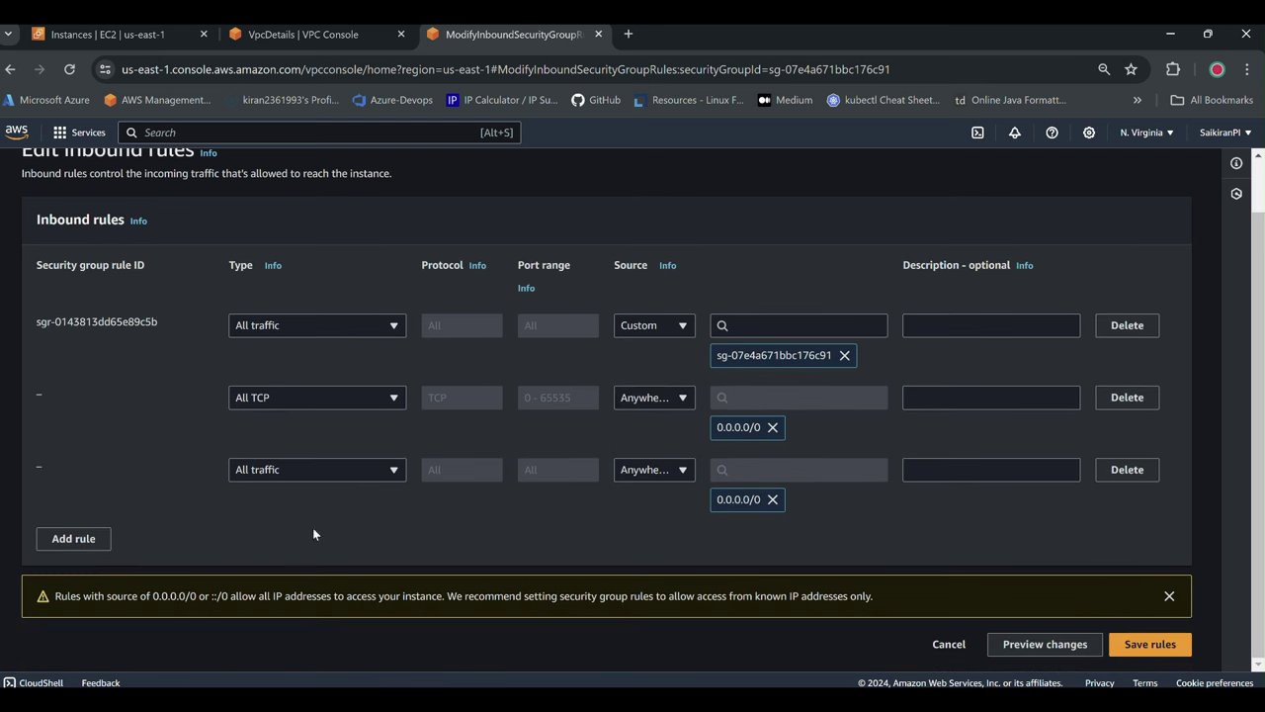
pyautogui.click(87, 541)
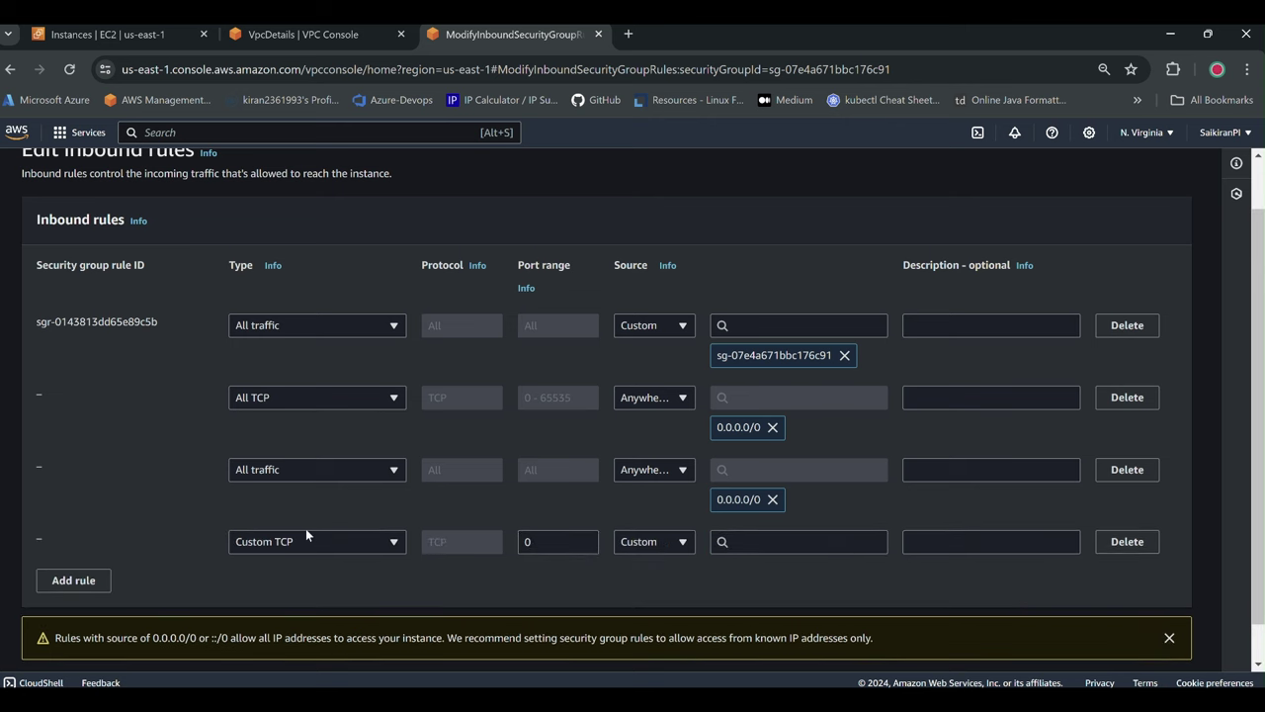
pyautogui.click(306, 539)
pyautogui.scroll(-1, 293, 435)
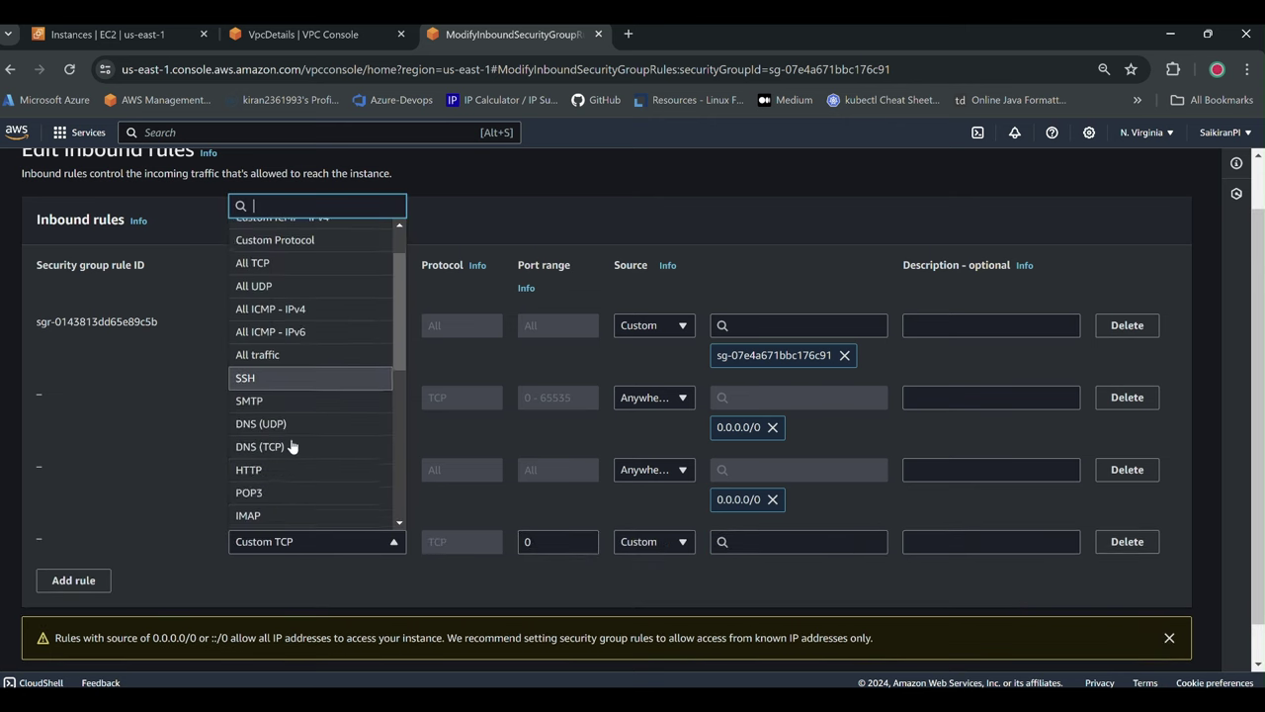
pyautogui.scroll(-1, 292, 446)
pyautogui.click(287, 445)
pyautogui.click(94, 580)
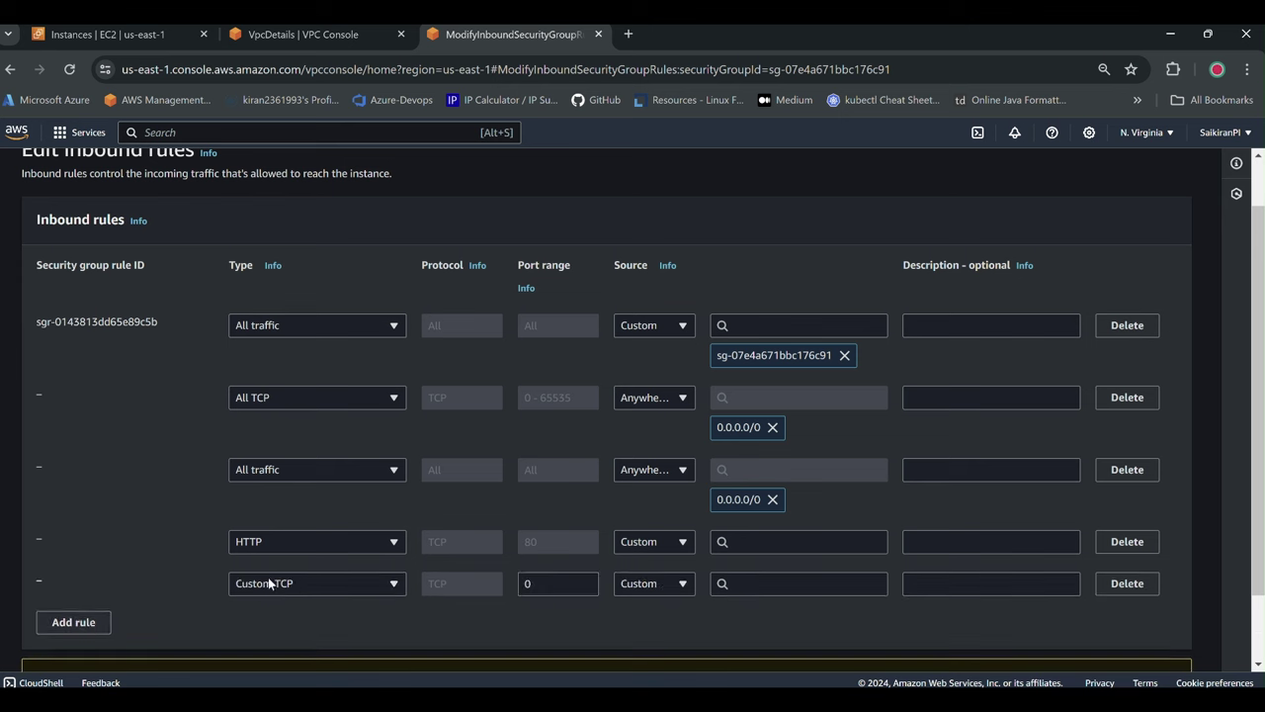
pyautogui.click(268, 583)
pyautogui.scroll(-3, 311, 457)
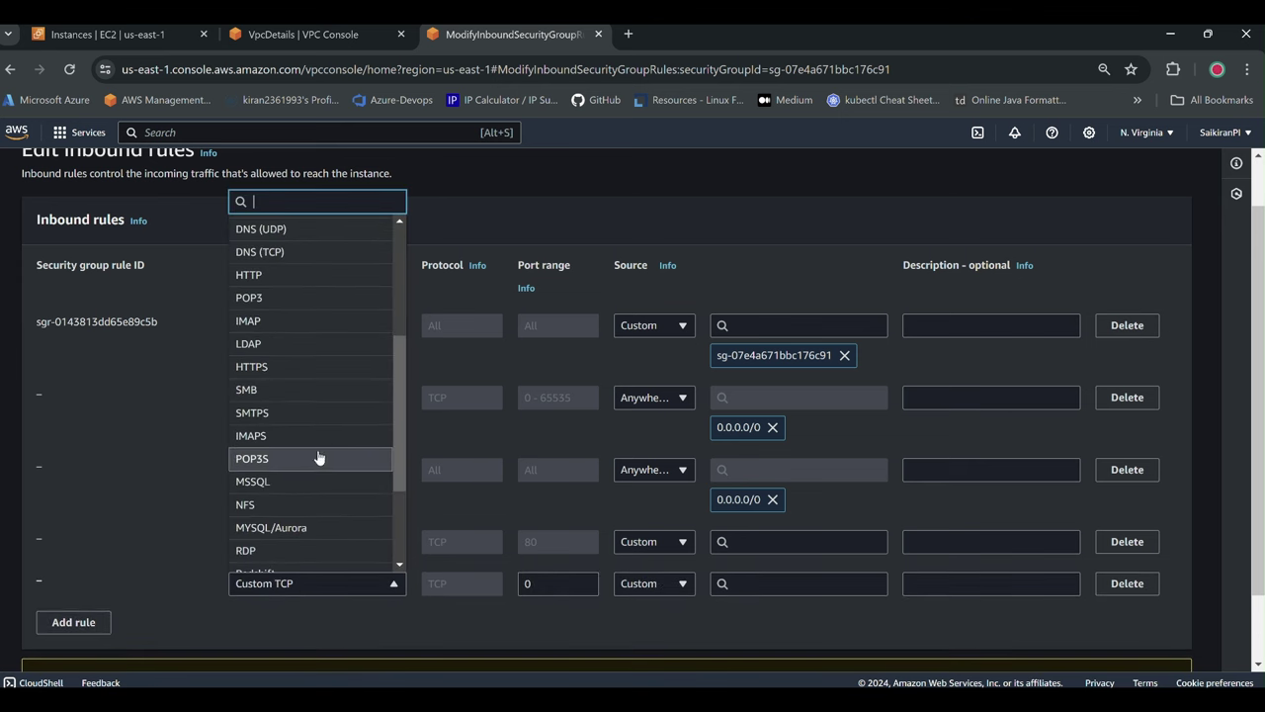
pyautogui.click(297, 366)
# Set the source of both the HTTP and HTTPS rules to Anywhere-IPv4.
pyautogui.click(634, 542)
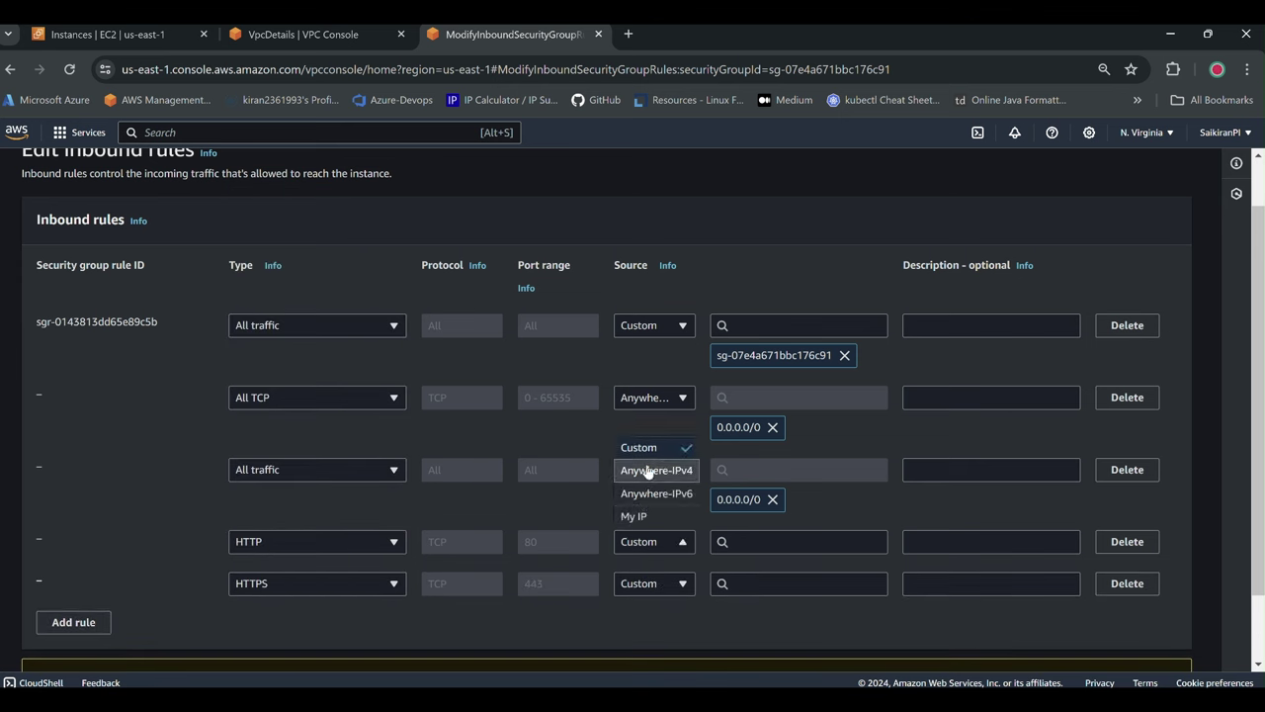
pyautogui.click(650, 471)
pyautogui.scroll(-1, 658, 594)
pyautogui.click(653, 501)
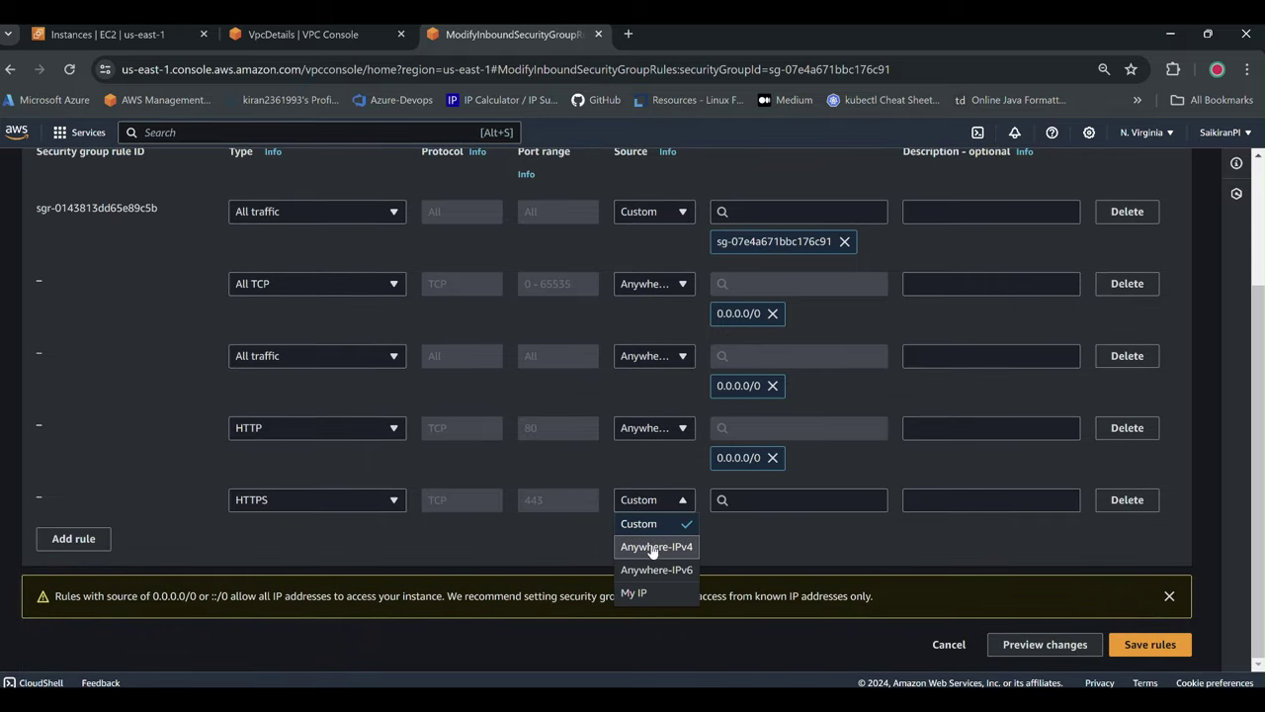
pyautogui.click(656, 547)
# Add an SSH inbound rule with source Anywhere-IPv4 and save the security group's rules.
pyautogui.scroll(1, 168, 432)
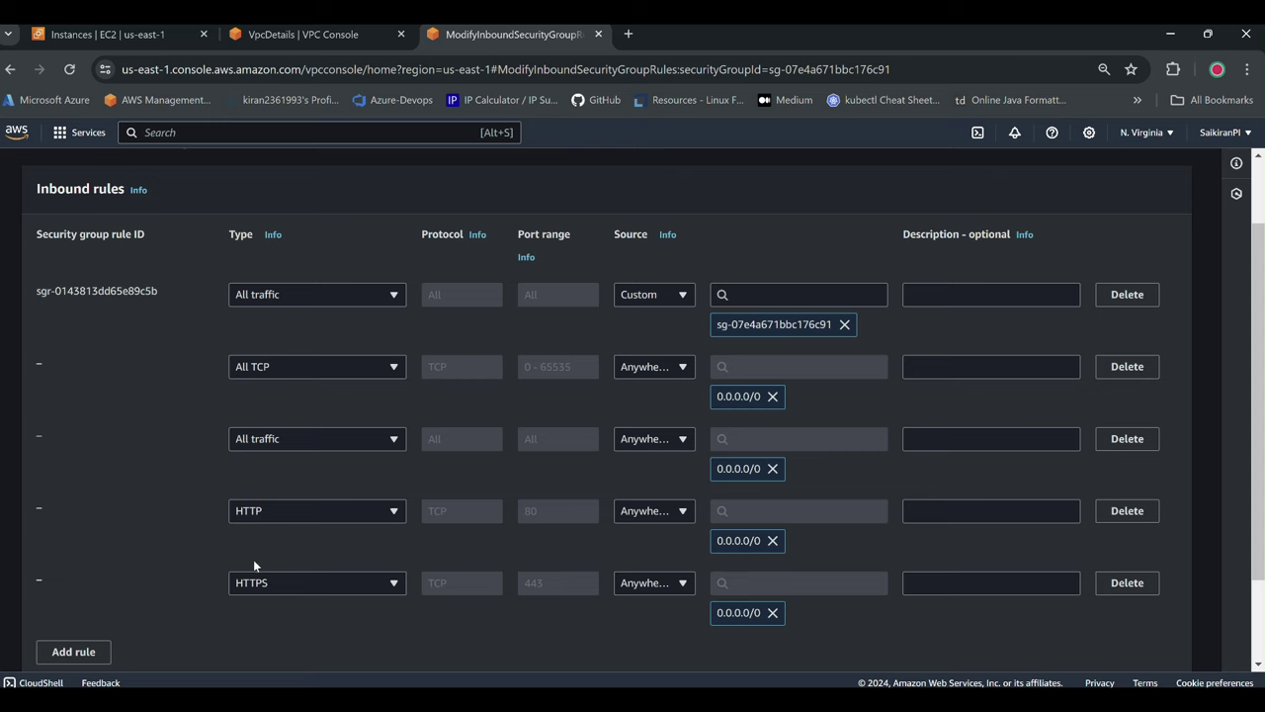
pyautogui.click(73, 651)
pyautogui.scroll(-2, 202, 428)
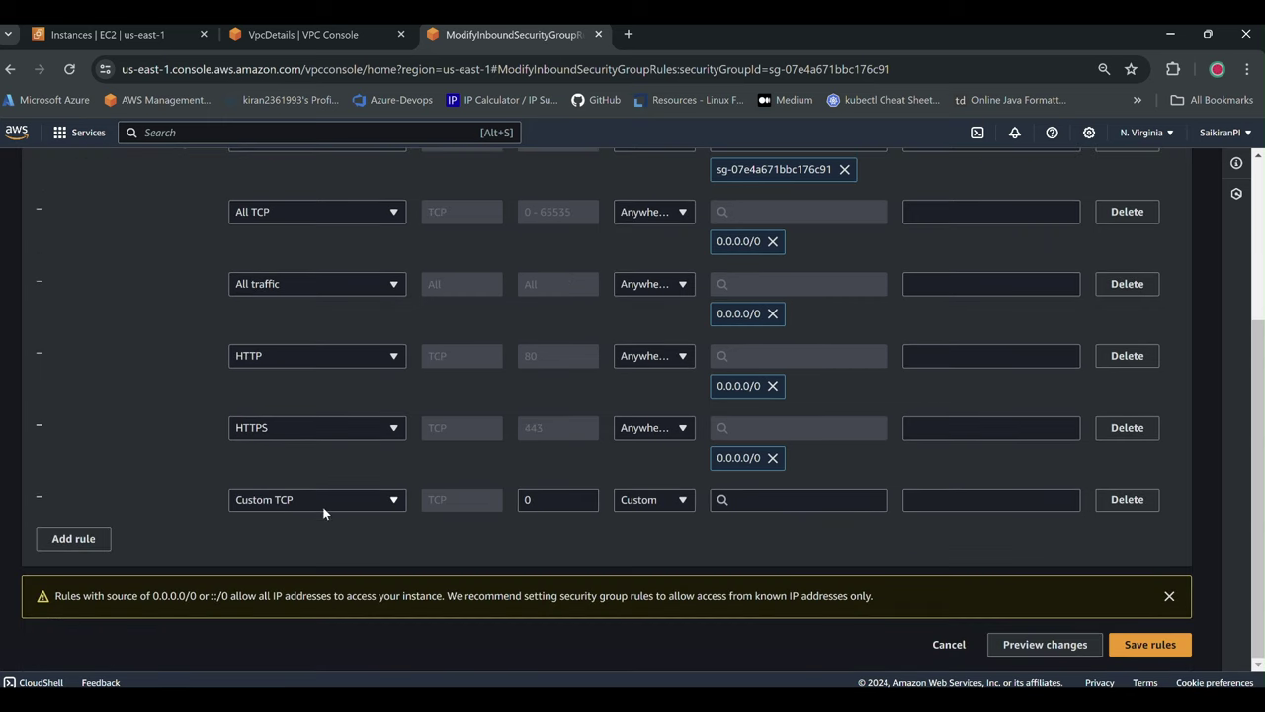
pyautogui.click(323, 512)
pyautogui.click(291, 423)
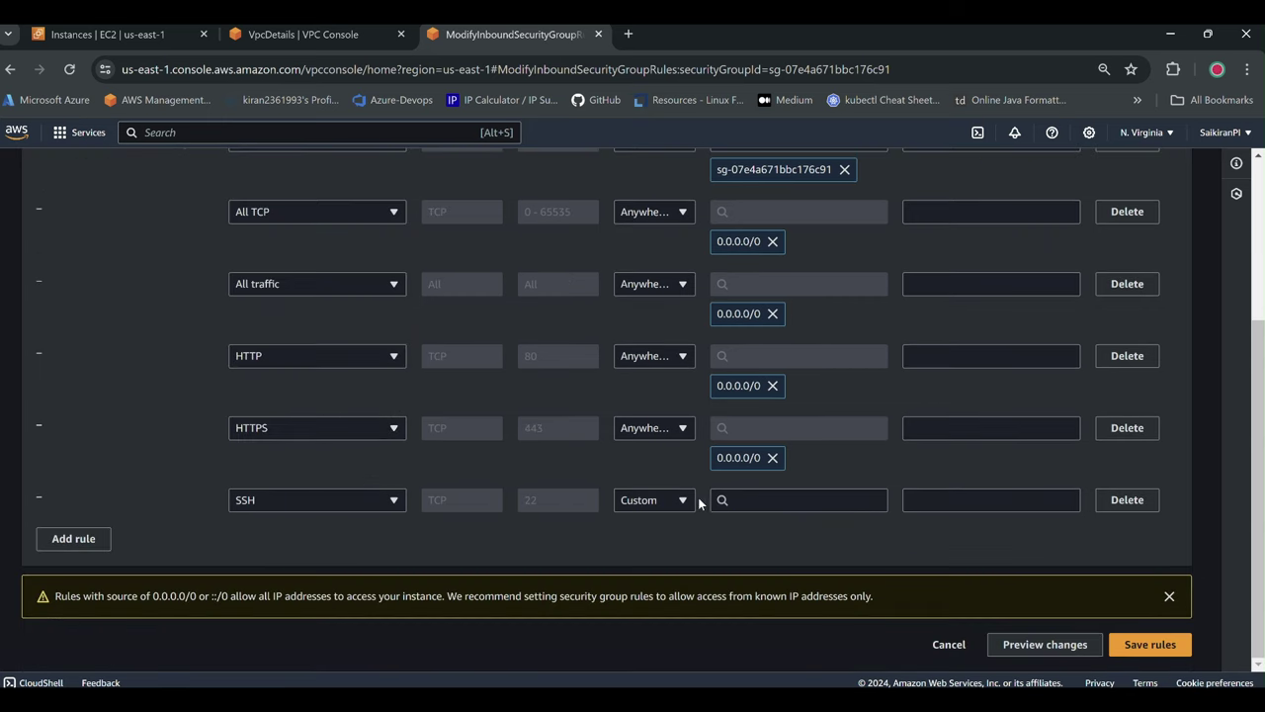
pyautogui.click(680, 500)
pyautogui.click(666, 545)
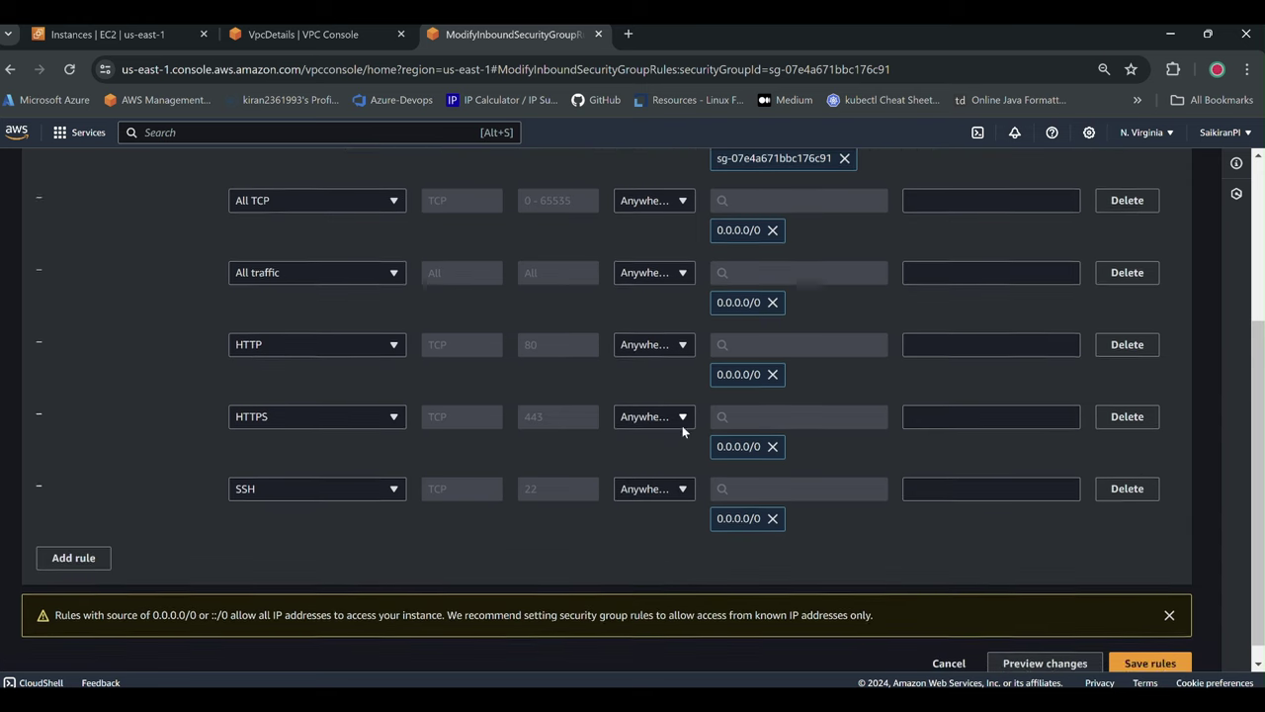
pyautogui.scroll(-1, 682, 429)
pyautogui.click(1149, 642)
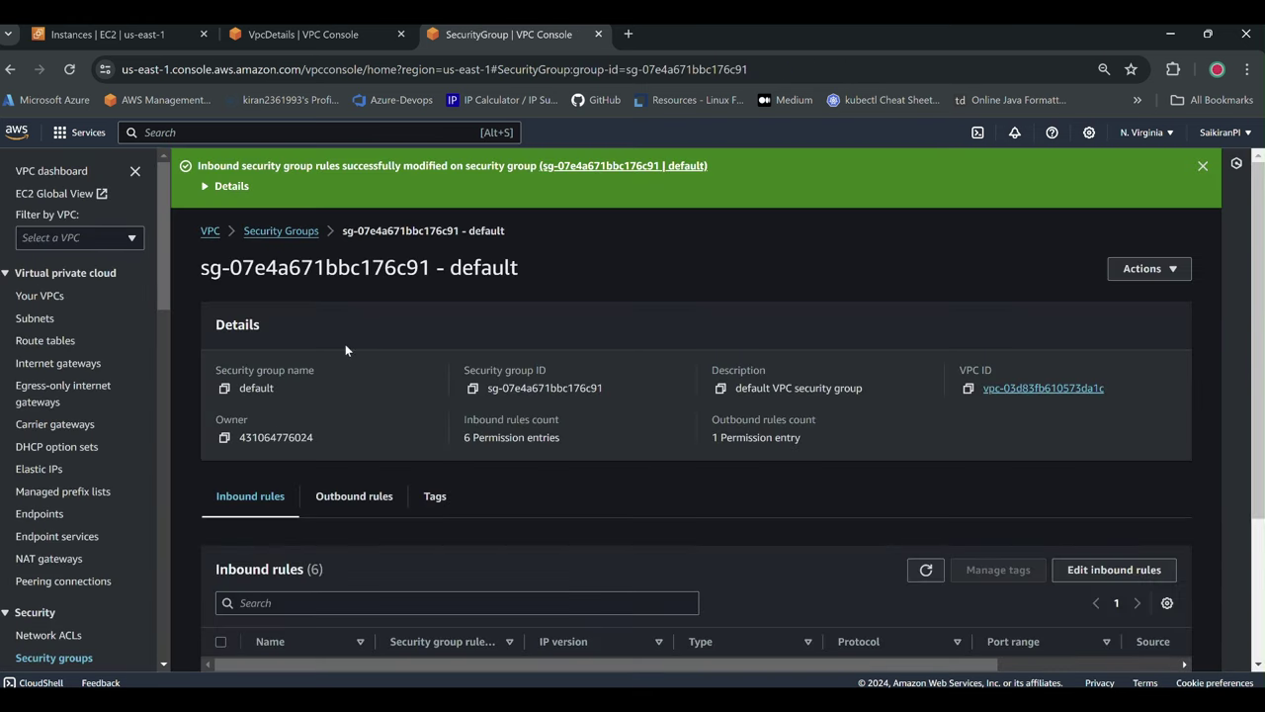
# Return to the EC2 instances list, filter it to Running instances and collapse the instance details pane.
pyautogui.click(108, 33)
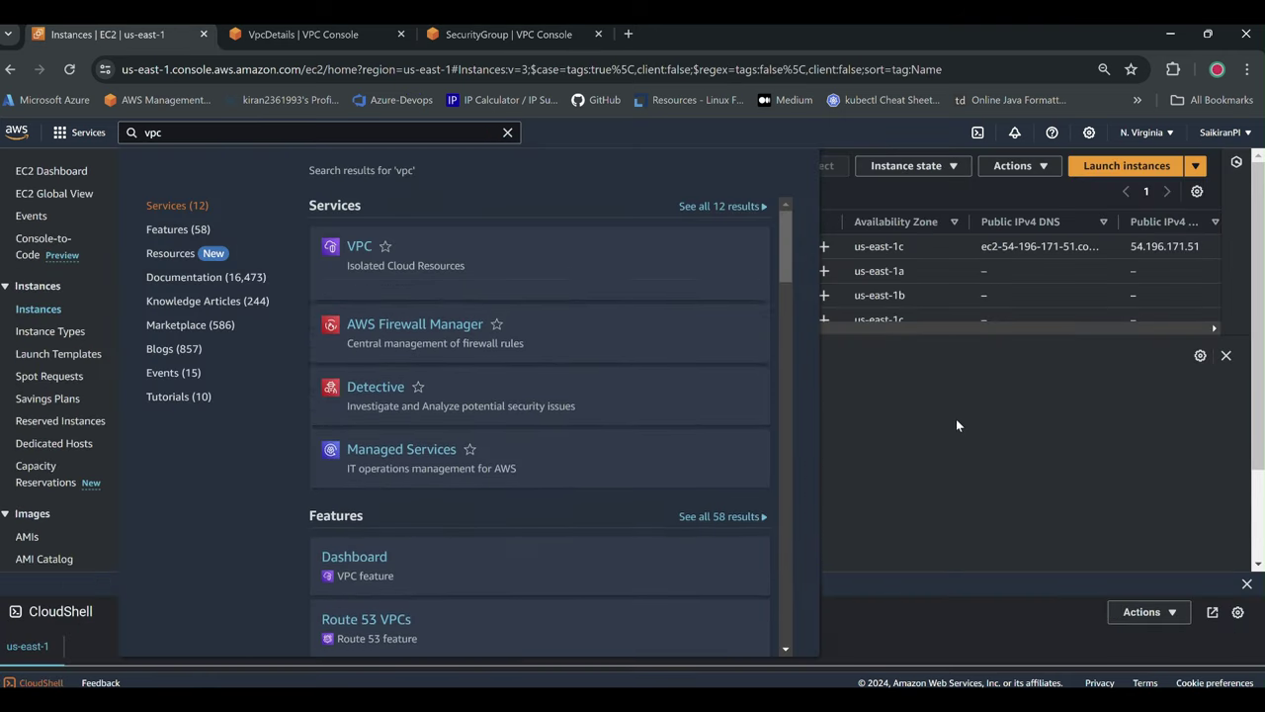
pyautogui.click(914, 421)
pyautogui.click(708, 202)
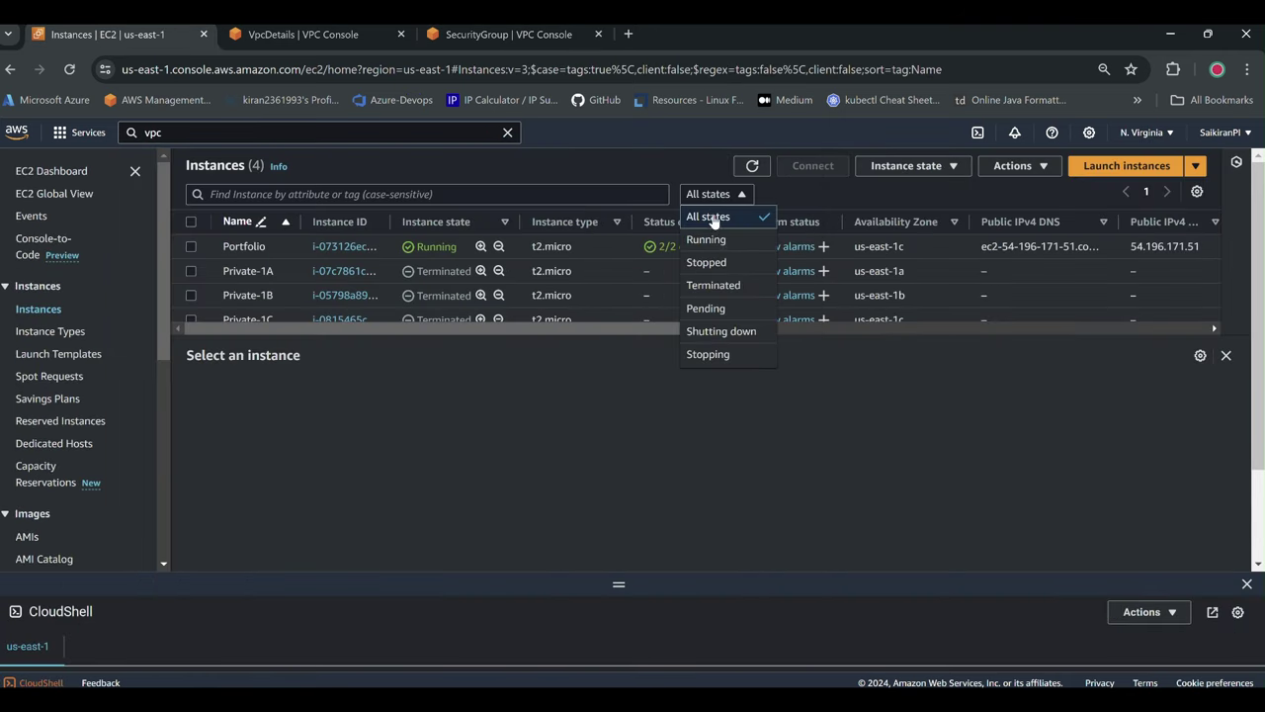
pyautogui.click(708, 237)
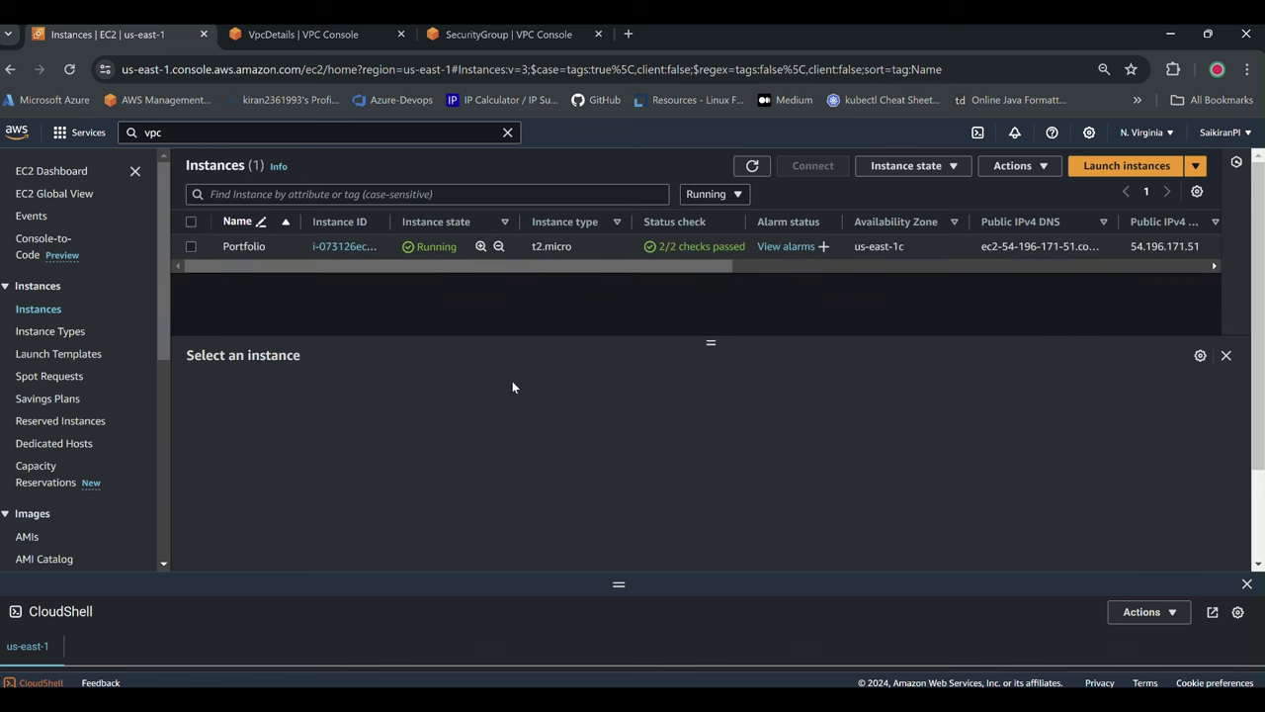
pyautogui.click(1224, 356)
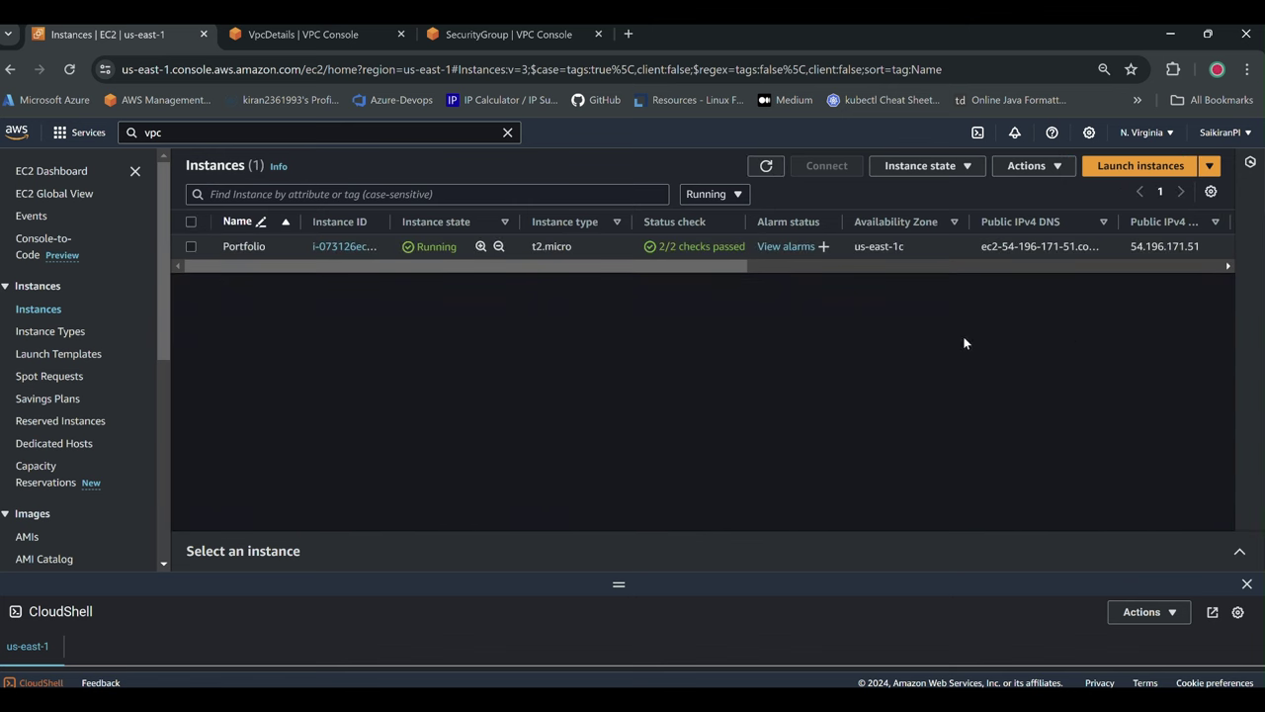
# Start launching a new EC2 instance and name it Private-1A.
pyautogui.click(1115, 170)
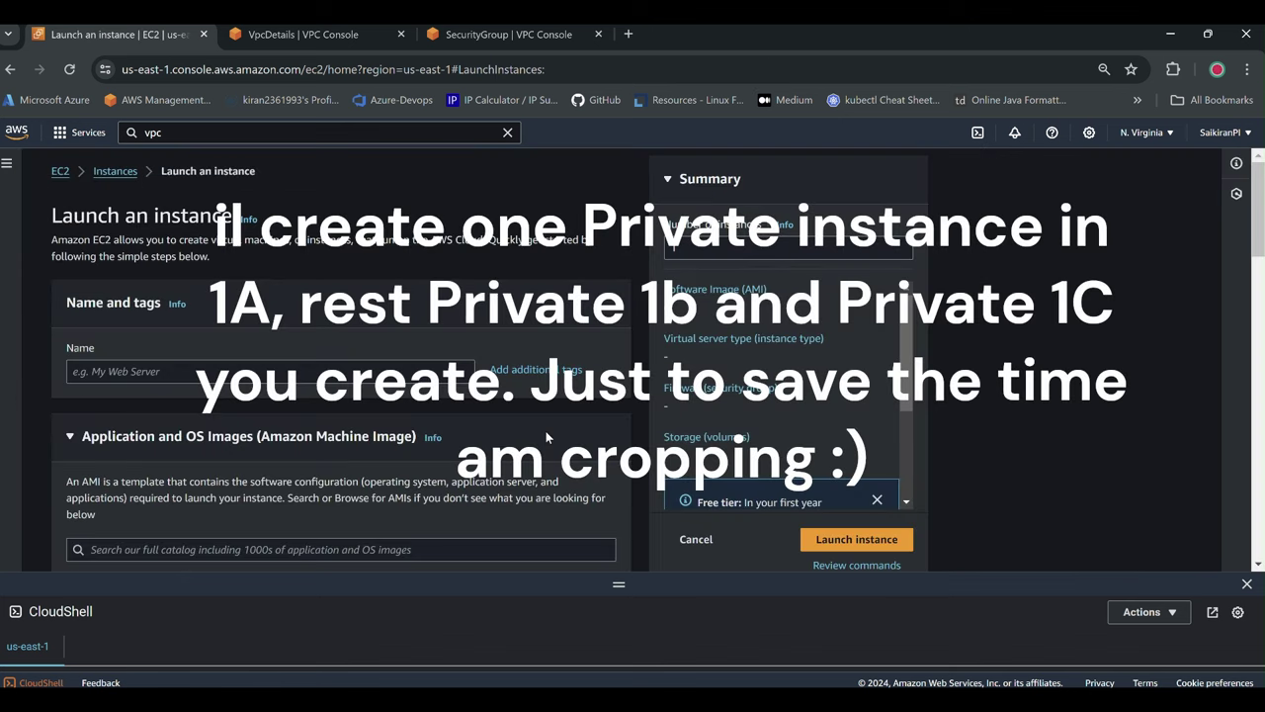
pyautogui.click(380, 368)
pyautogui.write('Private-1A')
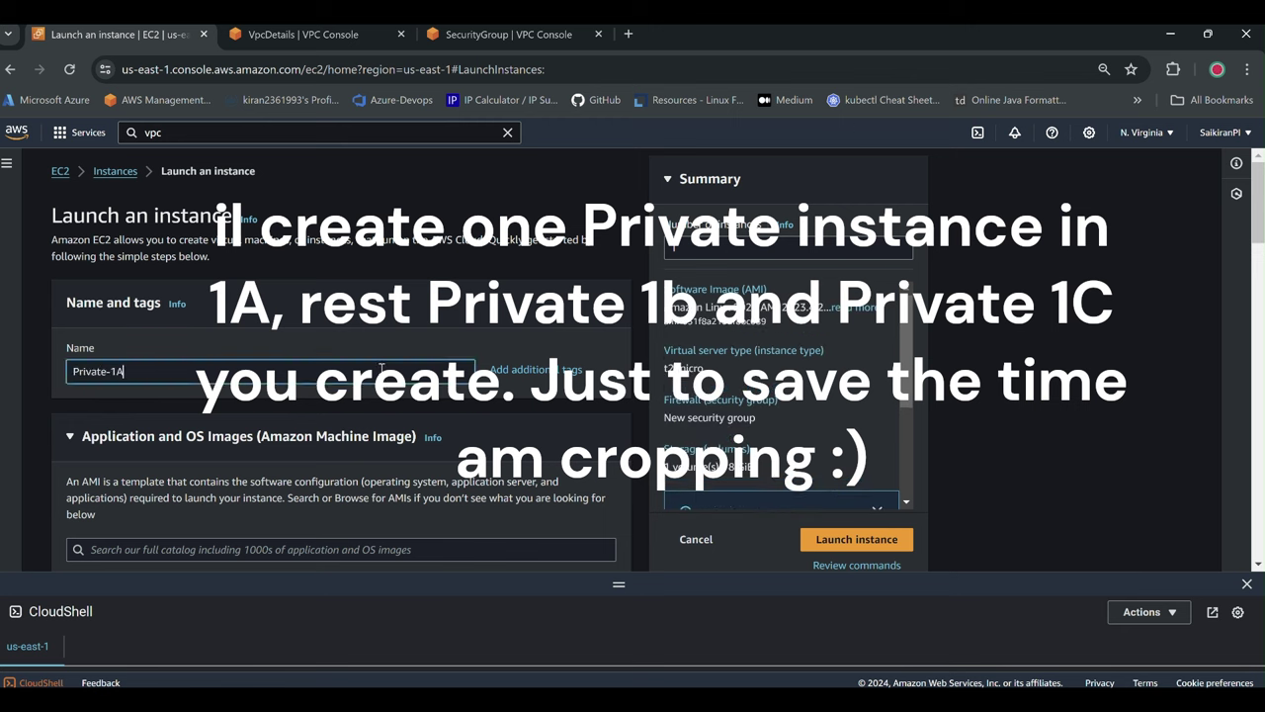
# Choose Ubuntu Server 20.04 LTS (HVM), SSD Volume Type as the instance's machine image.
pyautogui.scroll(-3, 380, 368)
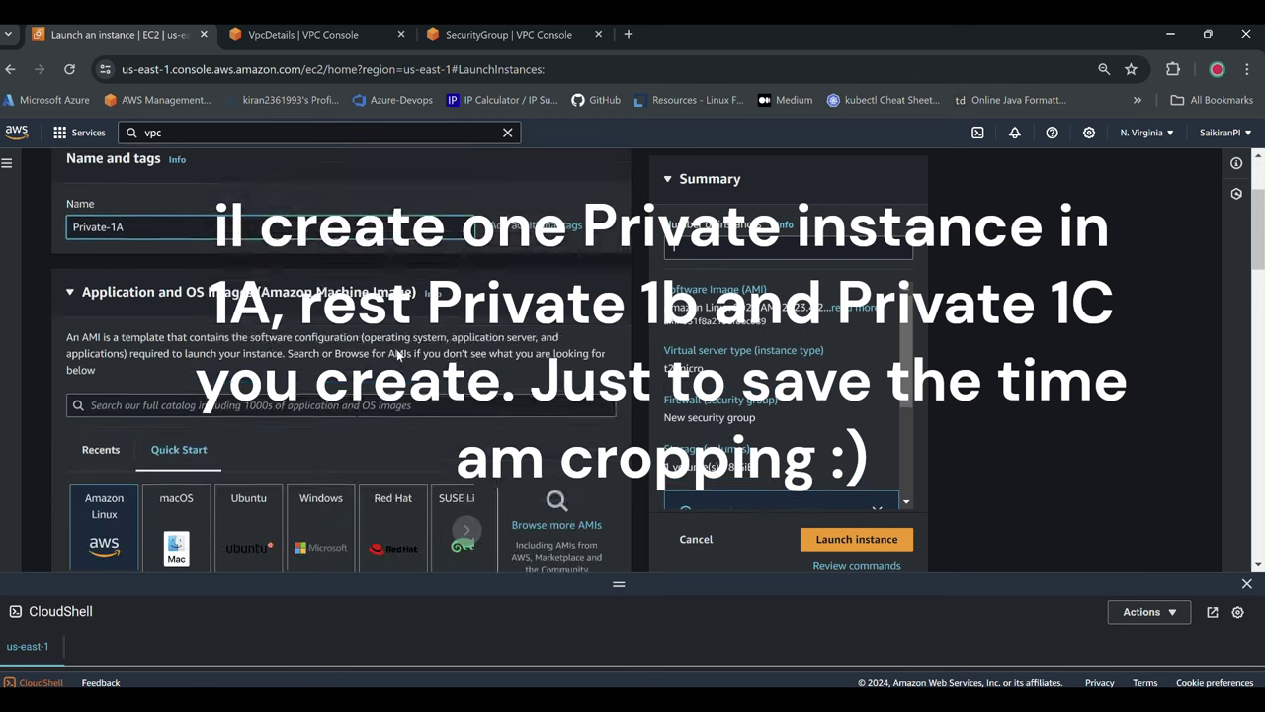
pyautogui.click(235, 437)
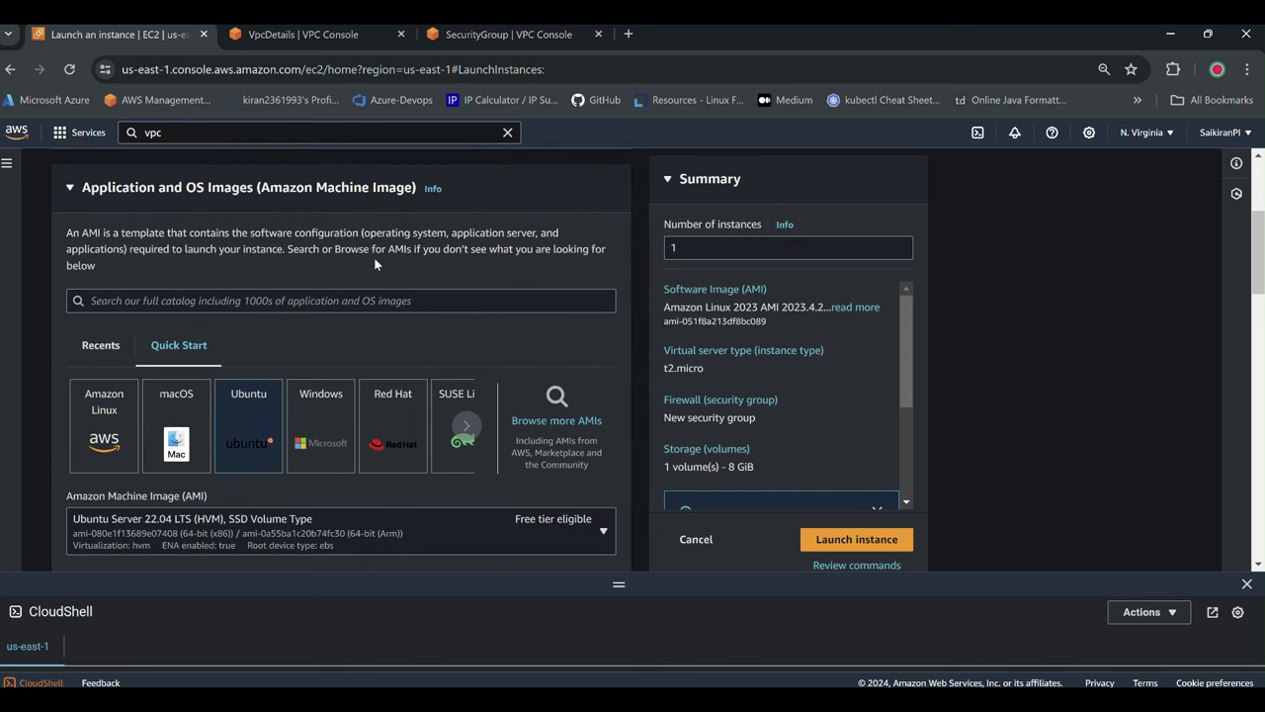
pyautogui.scroll(-1, 592, 454)
pyautogui.click(593, 445)
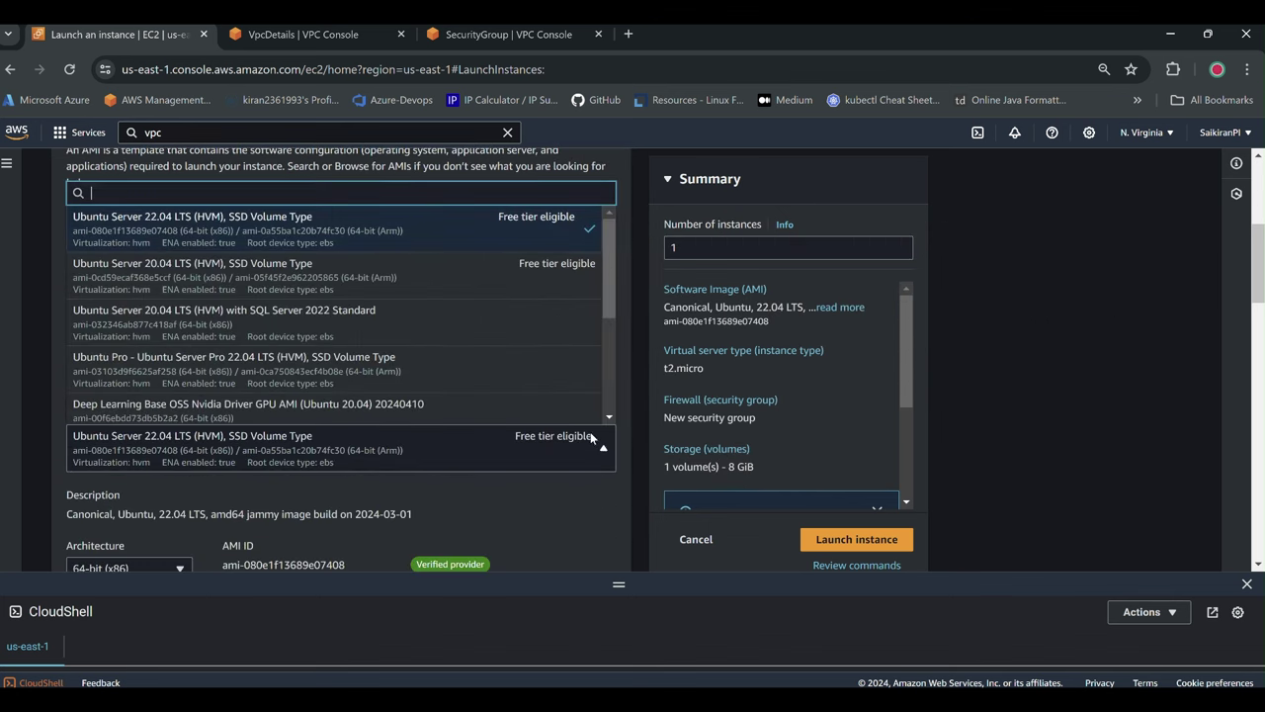
pyautogui.click(636, 353)
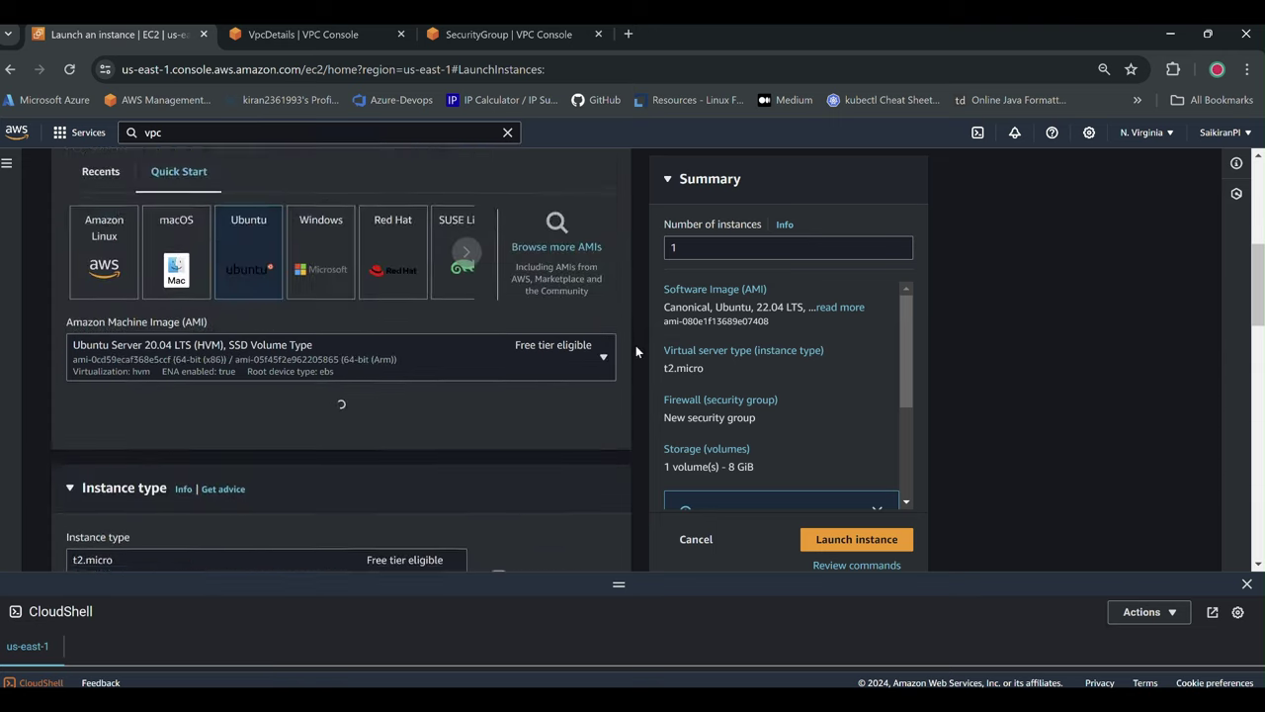
# Refresh the key pair choices and select LatestPEM as the instance's login key pair.
pyautogui.scroll(-5, 635, 345)
pyautogui.scroll(-1, 484, 326)
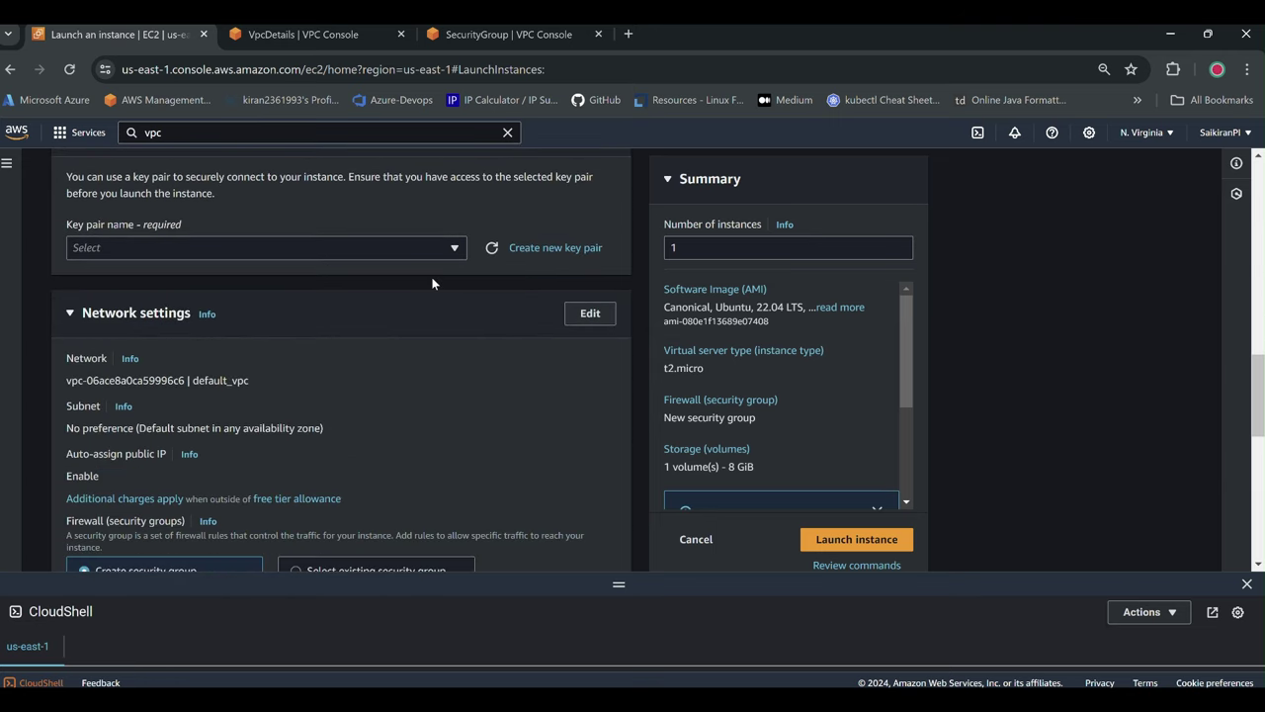
pyautogui.scroll(1, 338, 289)
pyautogui.scroll(3, 423, 376)
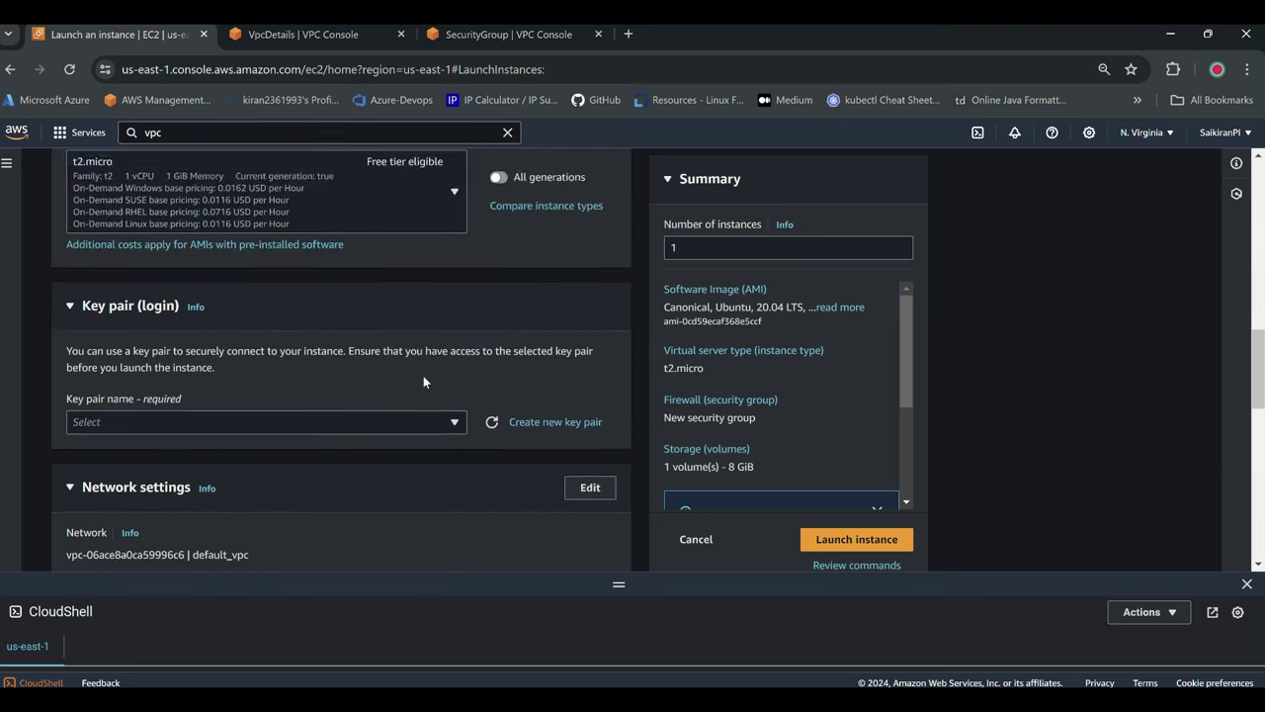
pyautogui.scroll(2, 498, 448)
pyautogui.scroll(-4, 499, 447)
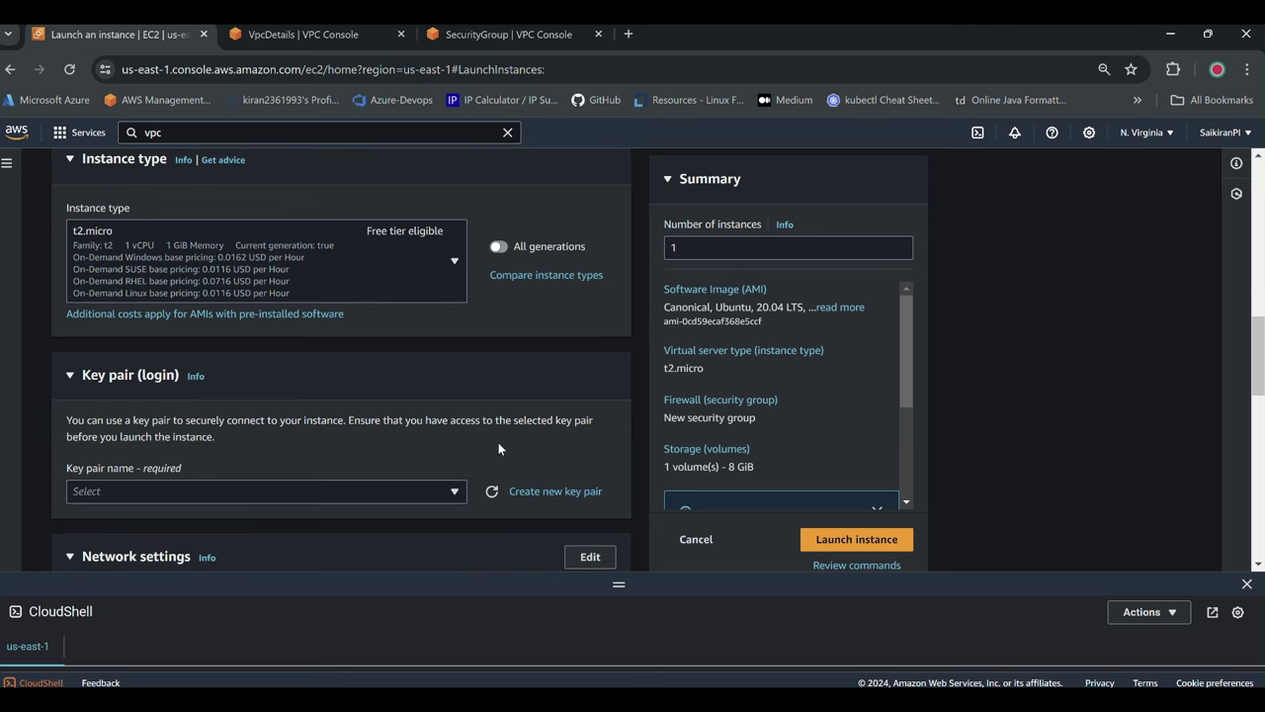
pyautogui.click(452, 405)
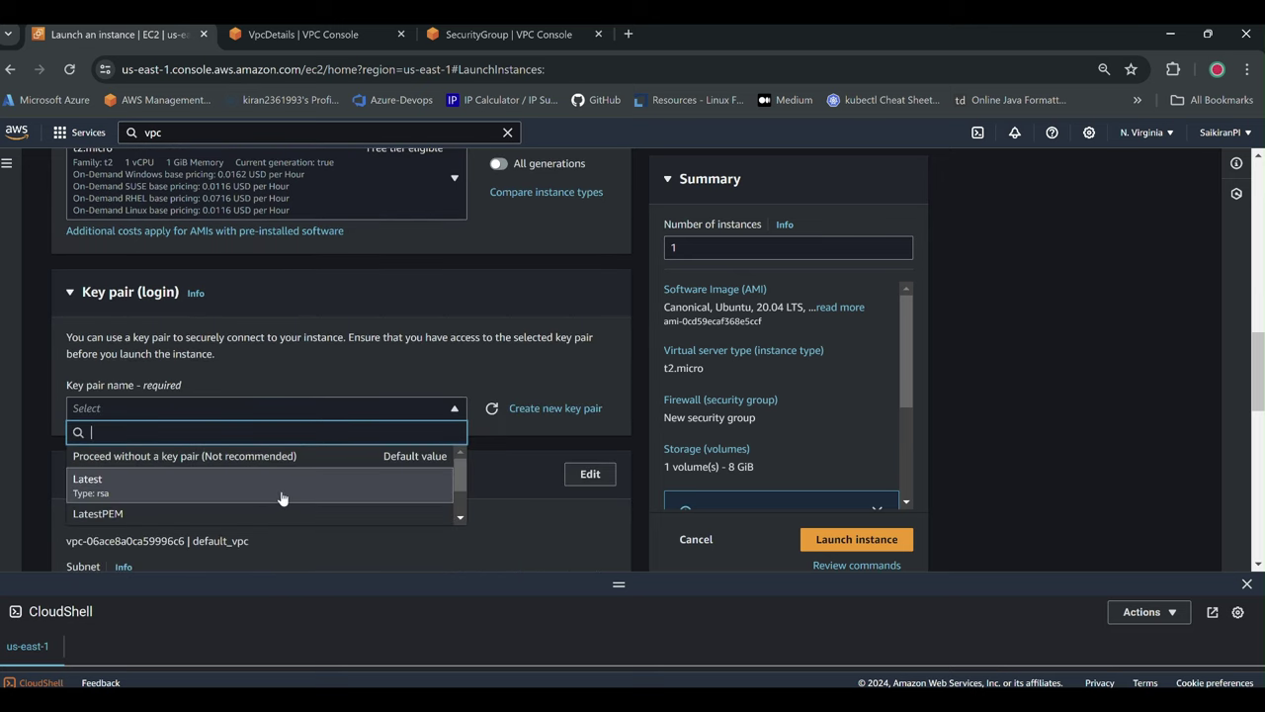
pyautogui.scroll(-2, 466, 417)
pyautogui.click(524, 385)
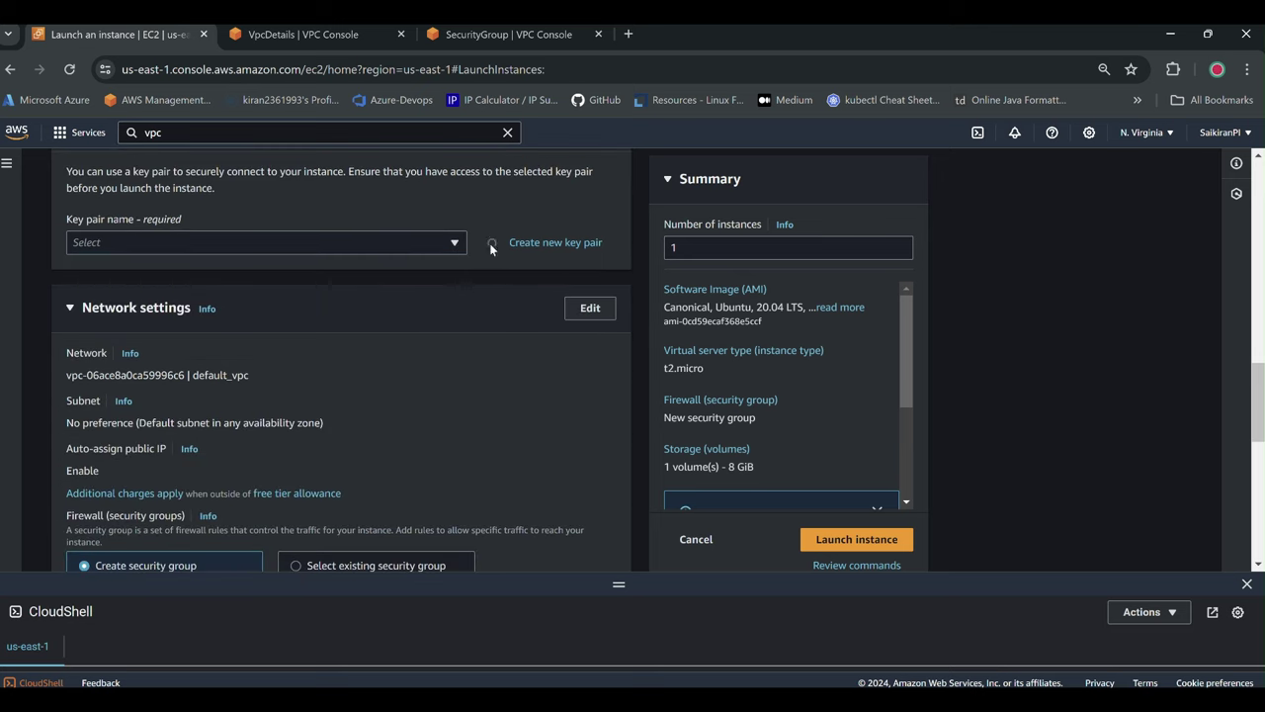
pyautogui.click(456, 244)
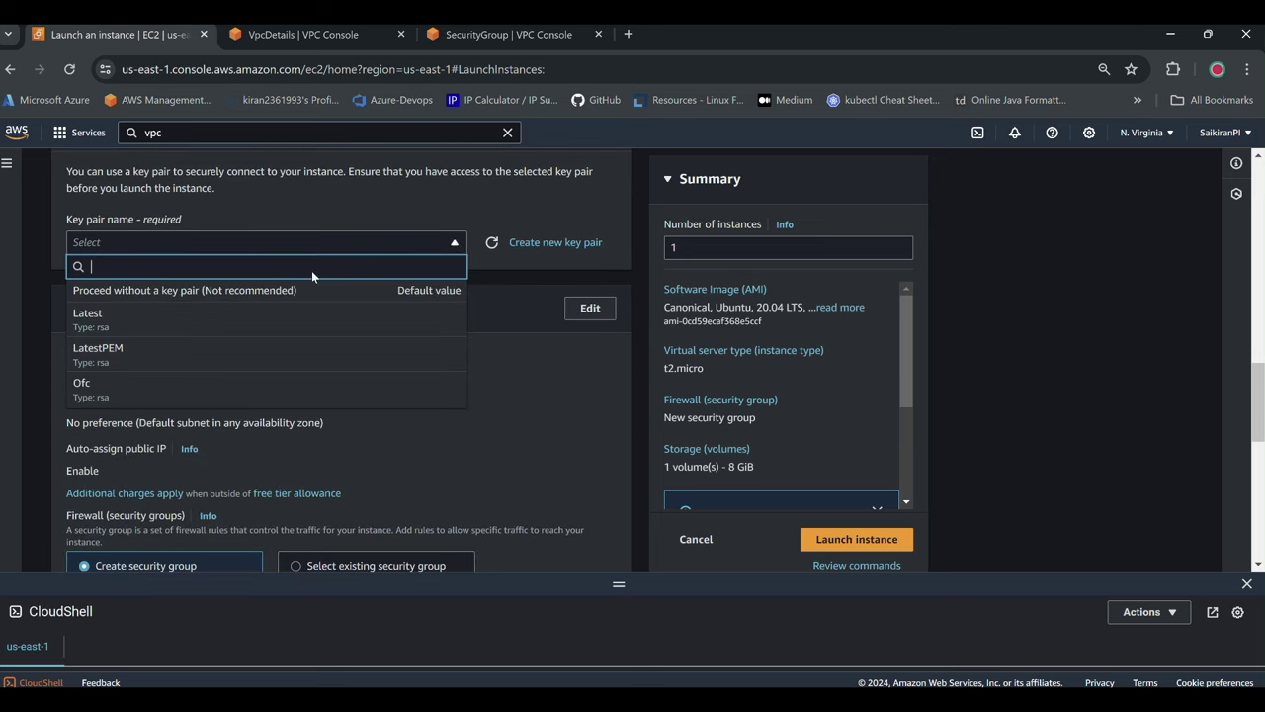
pyautogui.click(243, 358)
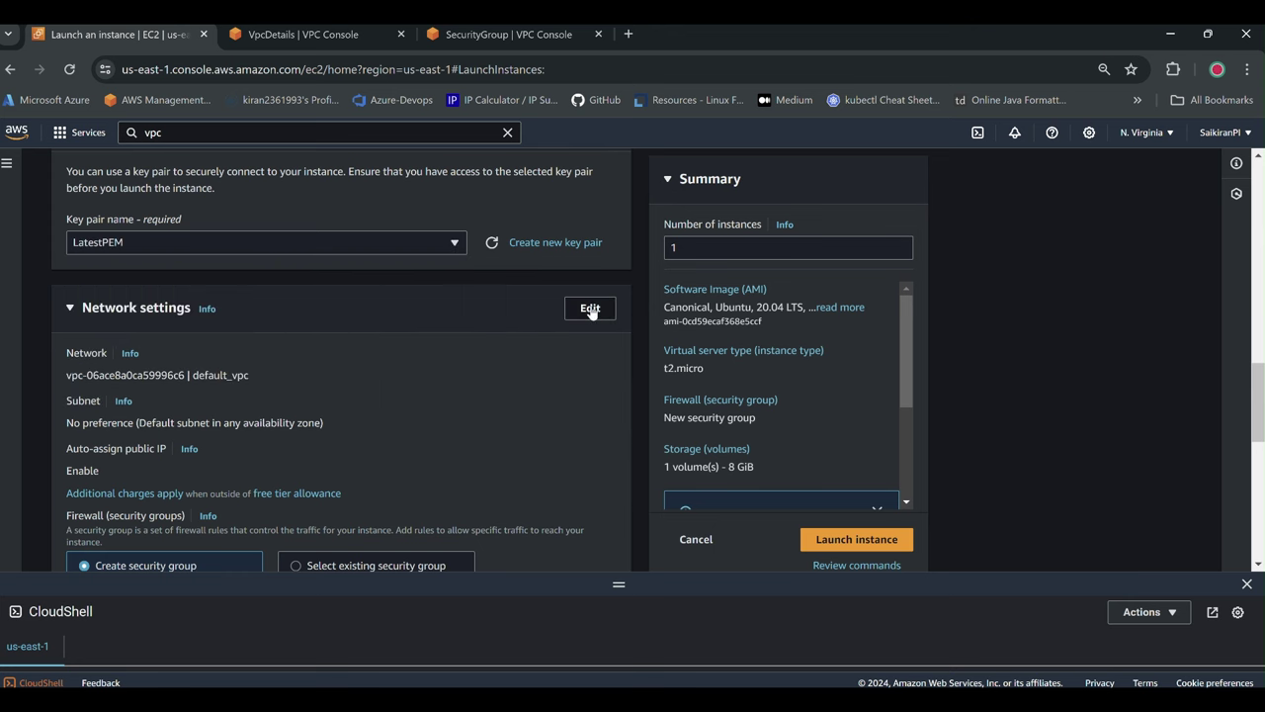
# Edit the instance's network settings and set its VPC to NLB-vpc.
pyautogui.click(590, 308)
pyautogui.scroll(-1, 519, 300)
pyautogui.click(440, 303)
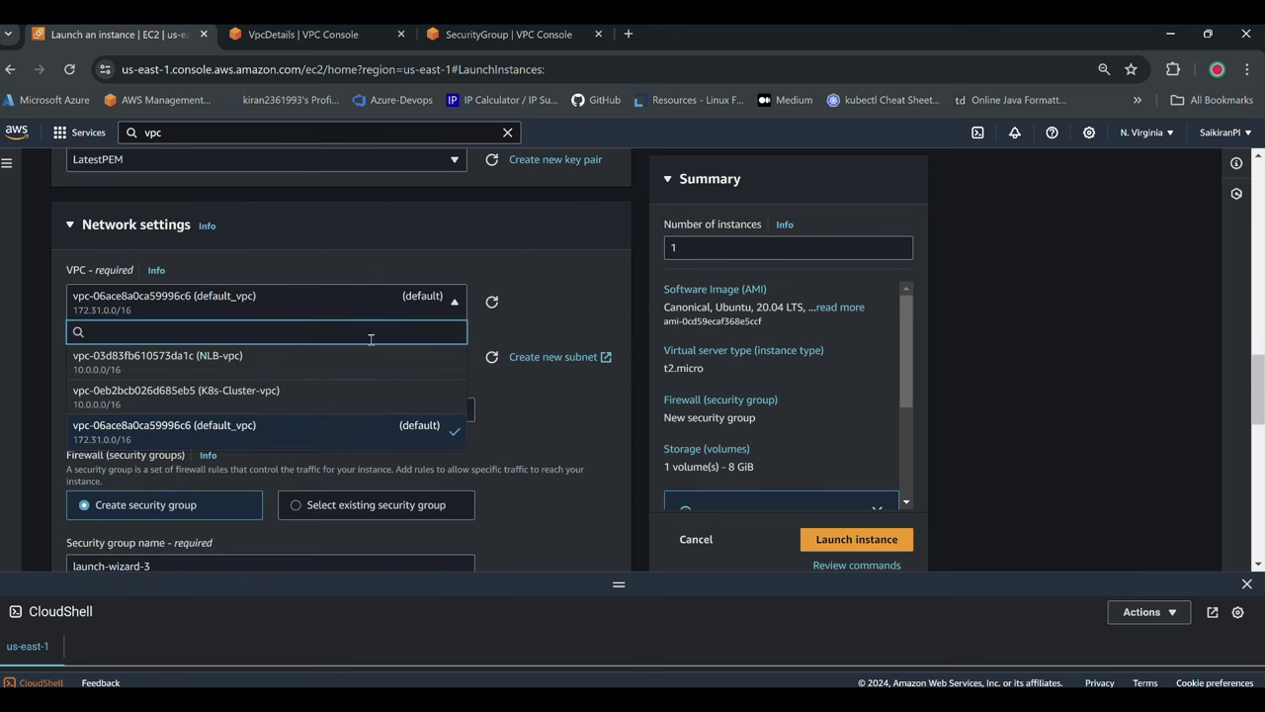
pyautogui.click(242, 364)
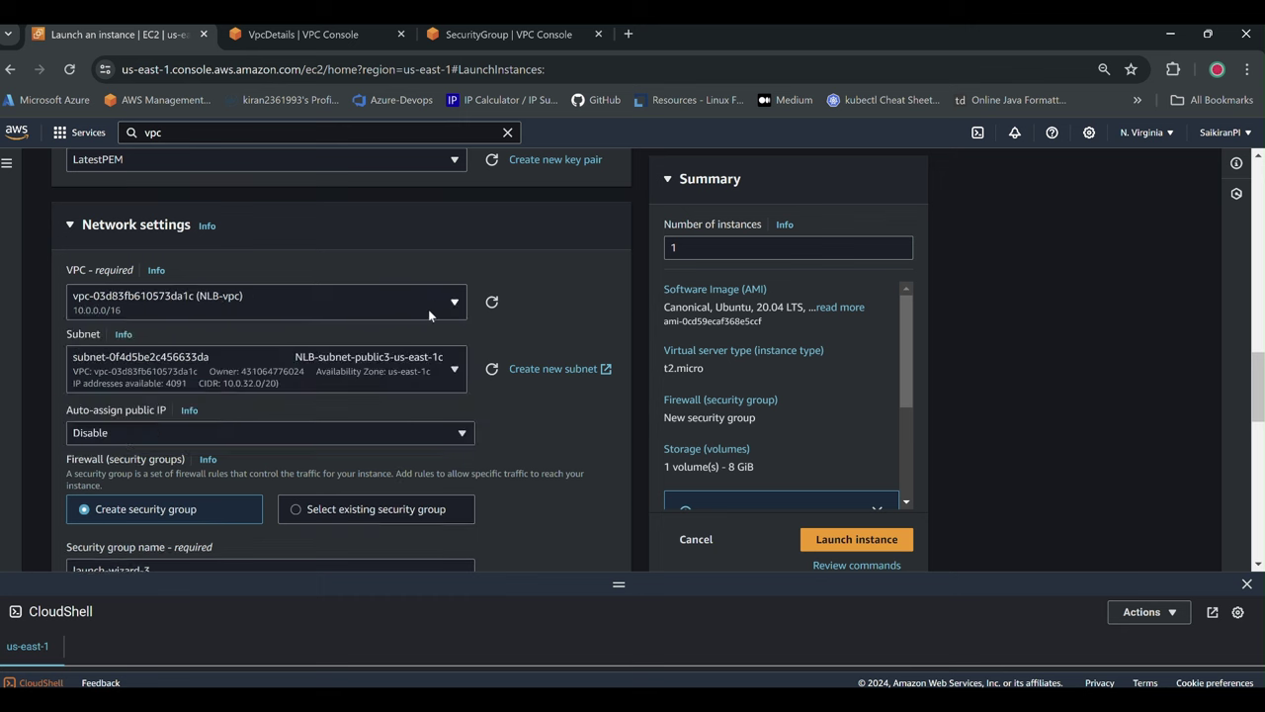
# Set the instance's subnet to NLB-subnet-private1-us-east-1a.
pyautogui.click(401, 367)
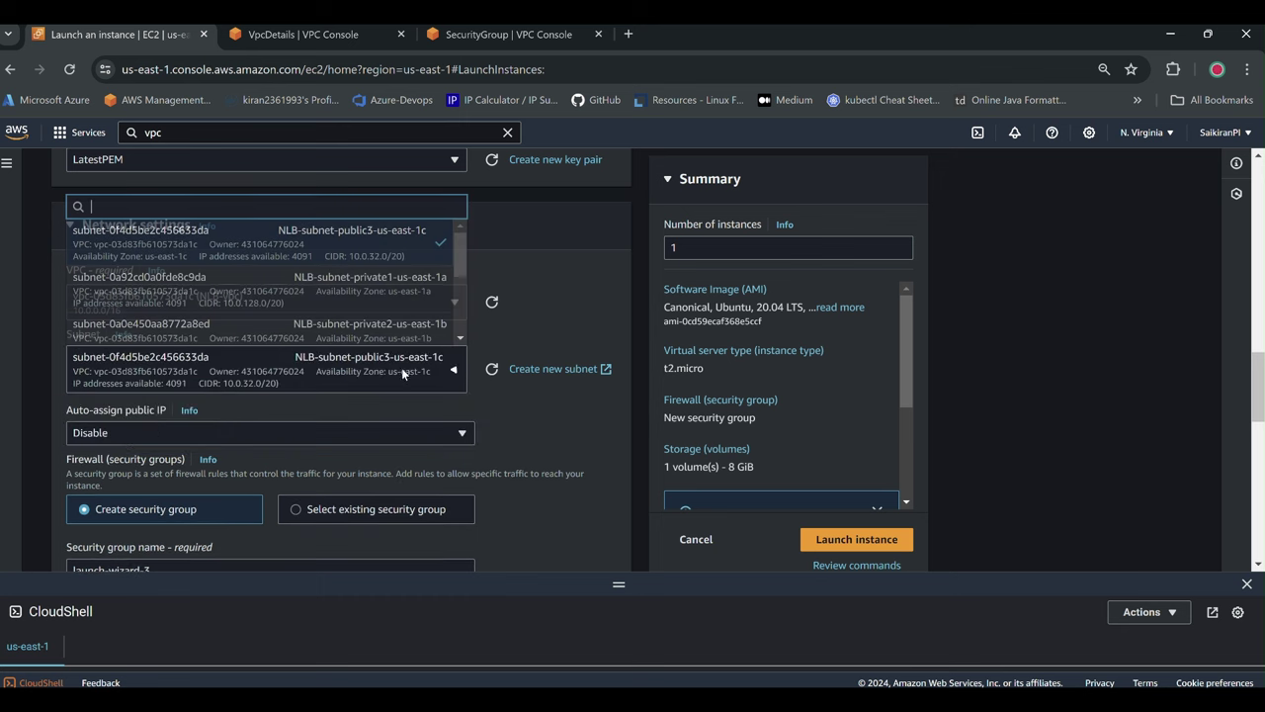
pyautogui.click(413, 296)
pyautogui.click(456, 370)
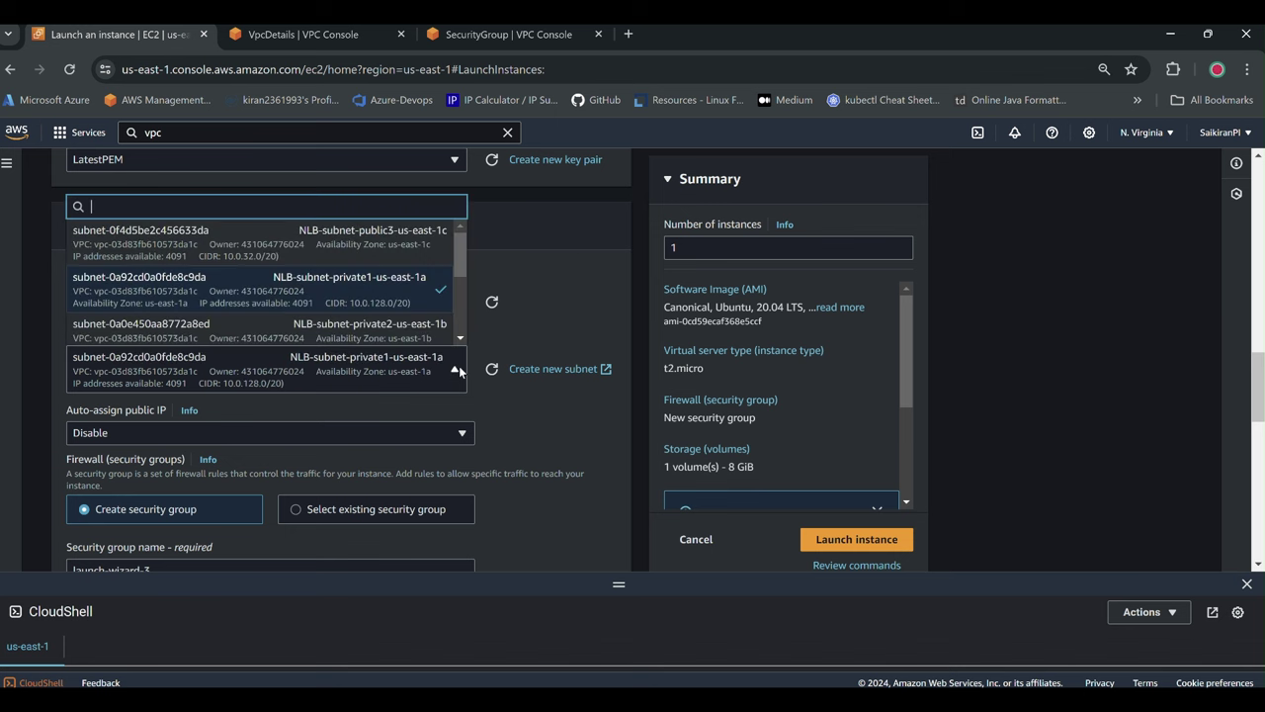
pyautogui.scroll(1, 376, 287)
pyautogui.scroll(-1, 375, 286)
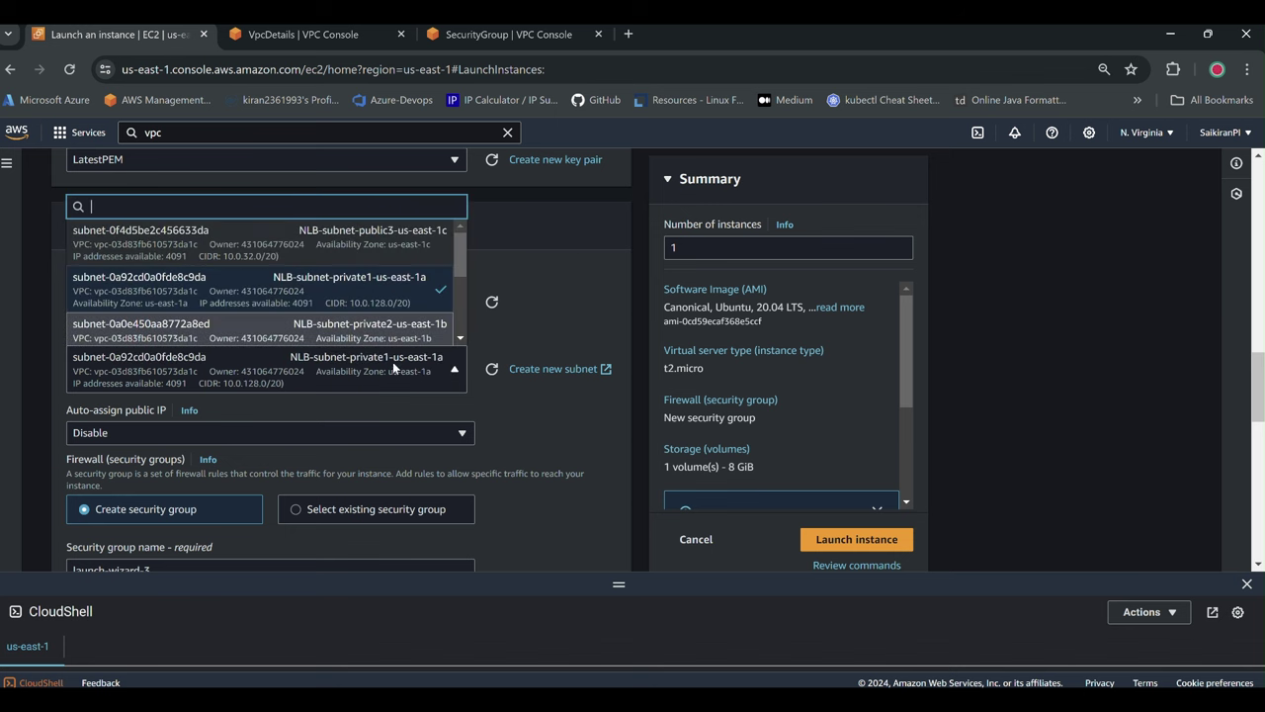
pyautogui.click(553, 294)
# Use an existing security group for the instance's firewall and select the default group.
pyautogui.scroll(-1, 449, 393)
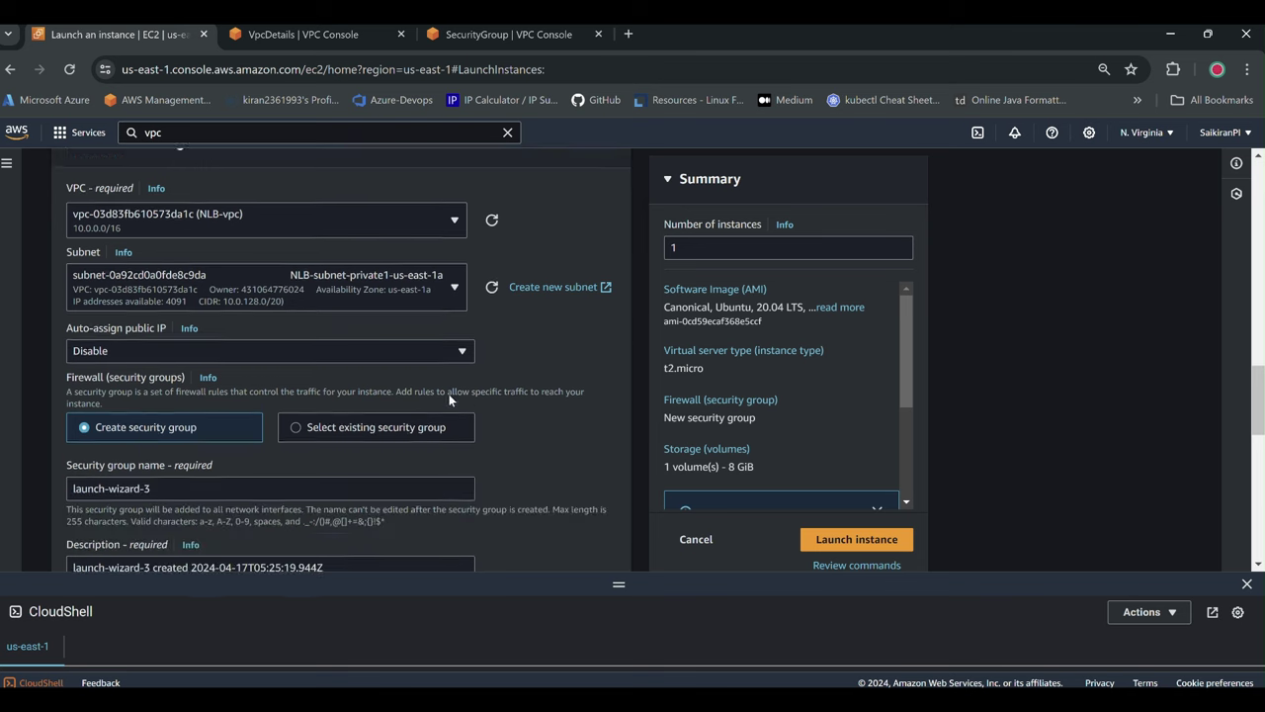
pyautogui.click(404, 423)
pyautogui.scroll(-2, 404, 411)
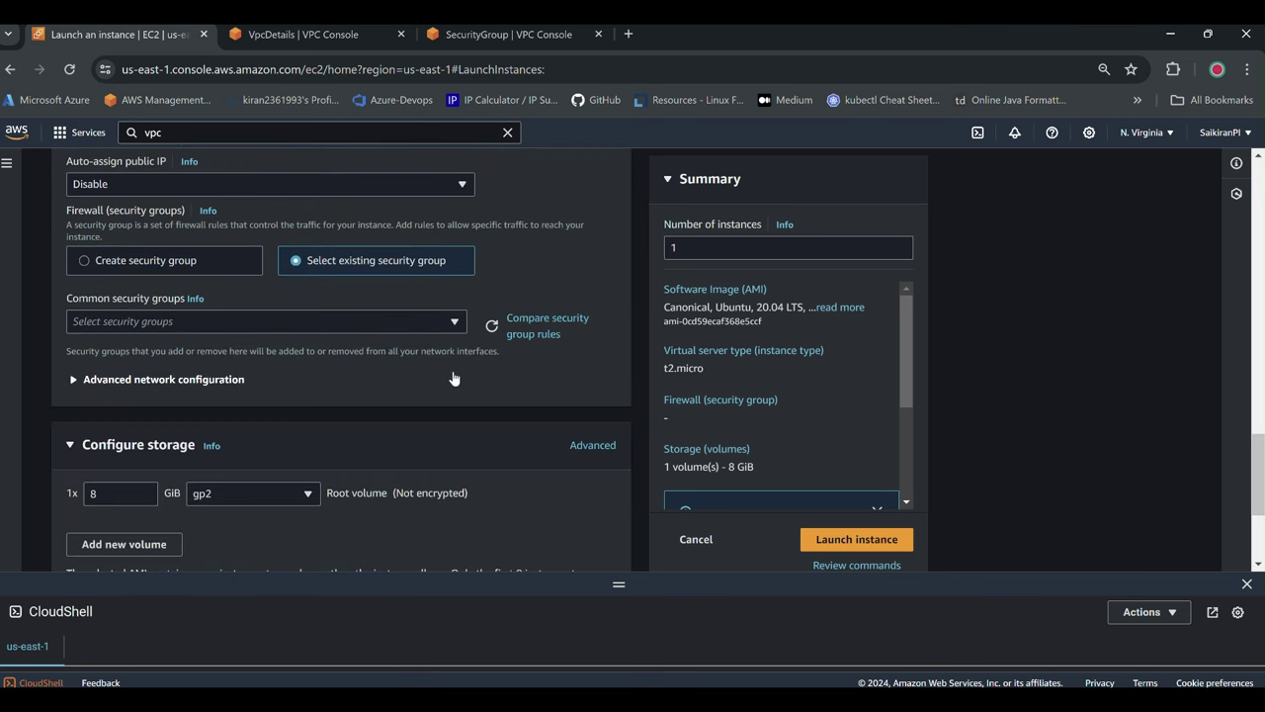
pyautogui.click(434, 323)
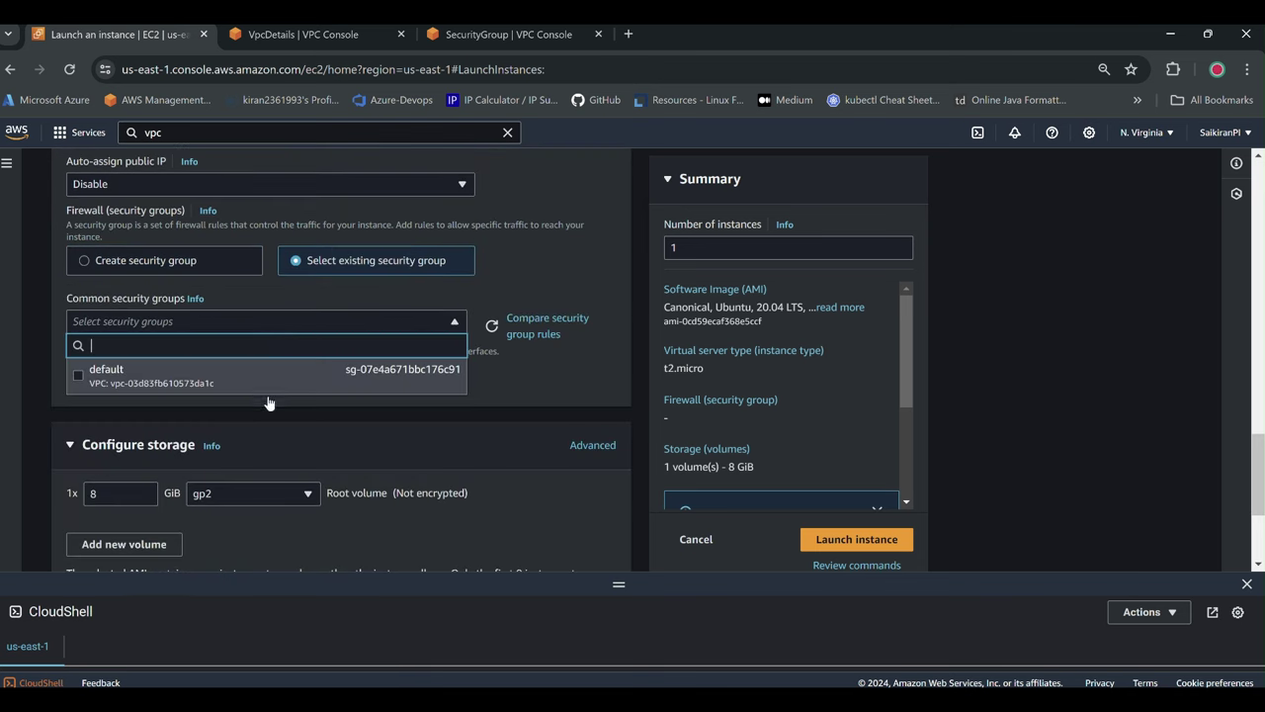
pyautogui.click(227, 377)
# Expand the advanced details and fill the user data with the code editor's server 1 bash script, which installs nginx and adds the hostname and US-EAST-1A-SERVERS headings.
pyautogui.scroll(-3, 317, 394)
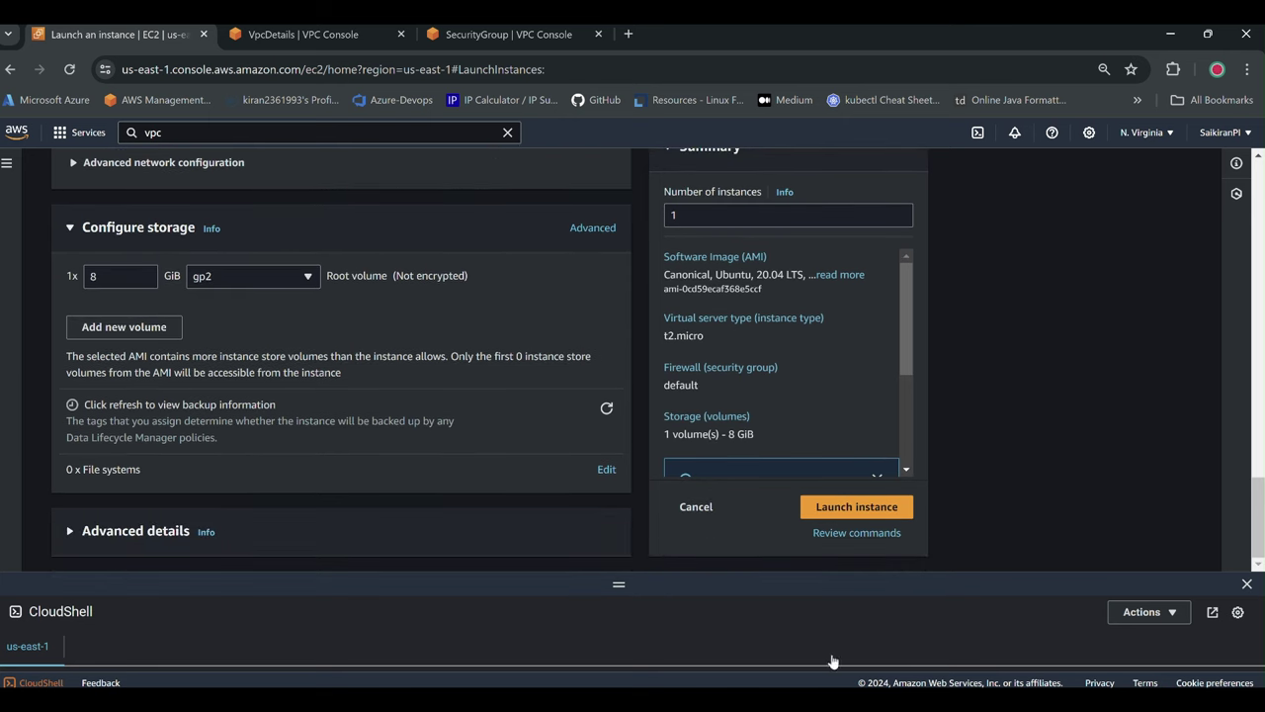
pyautogui.hotkey('alt', 'Tab')
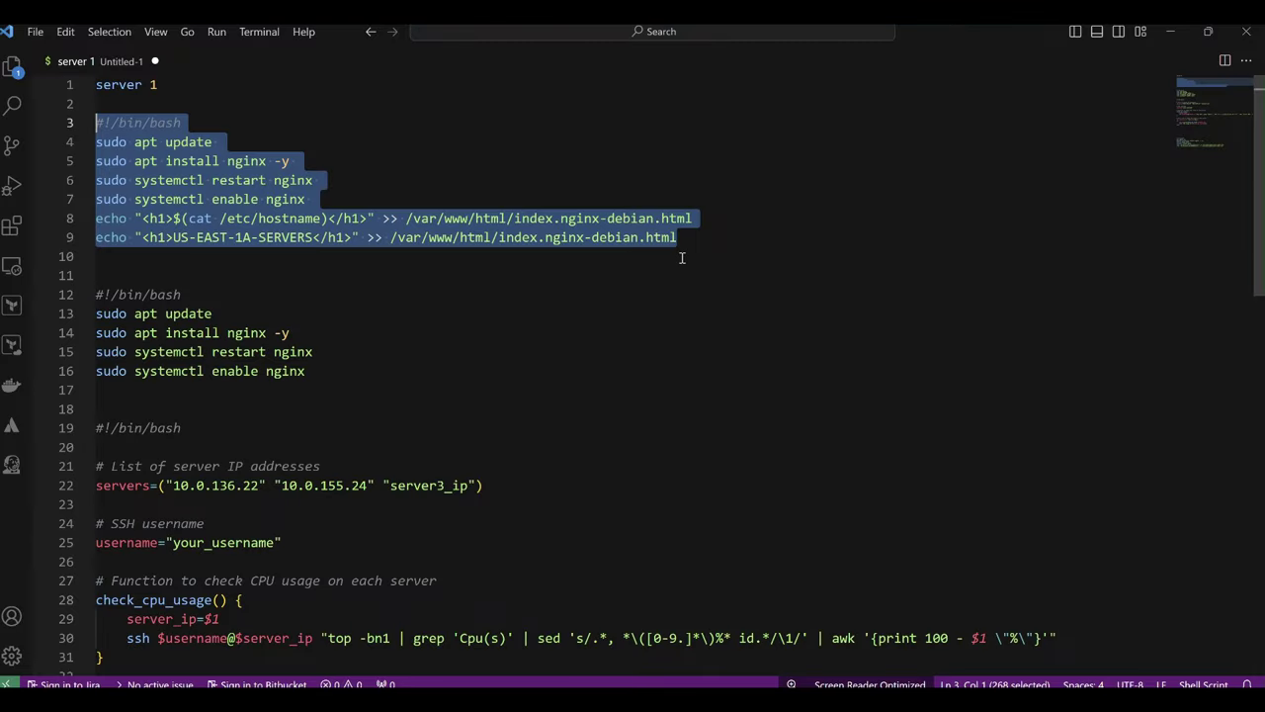
pyautogui.click(1170, 32)
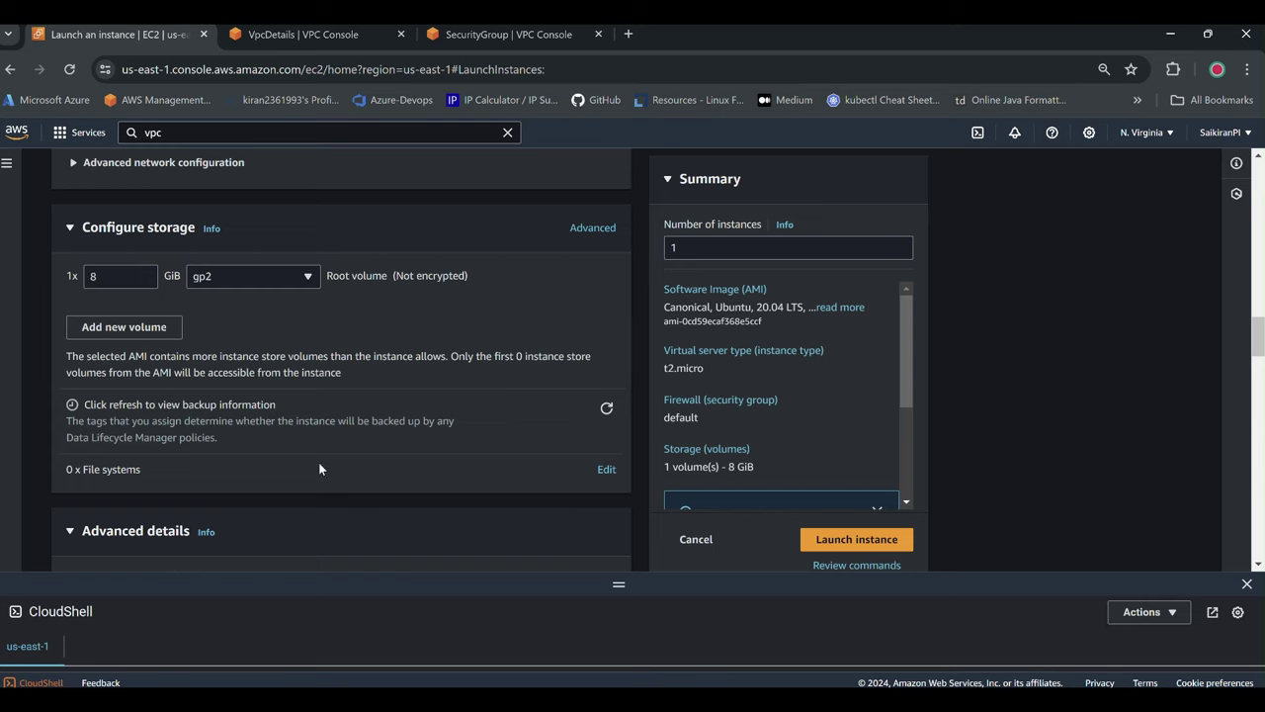
pyautogui.click(370, 415)
pyautogui.scroll(-15, 376, 410)
pyautogui.scroll(-5, 386, 407)
pyautogui.click(246, 319)
pyautogui.write('#!/bin/bash sudo apt update sudo apt install nginx -y sudo systemctl restart nginx sudo systemctl enable nginx echo "<h1>$(cat /etc/hostname)</h1>" >> /var/www/html/index.nginx-debian.html echo "<h1>US-EAST-1A-SERVERS</h1>" >> /var/www/html/index.nginx-debian.html')
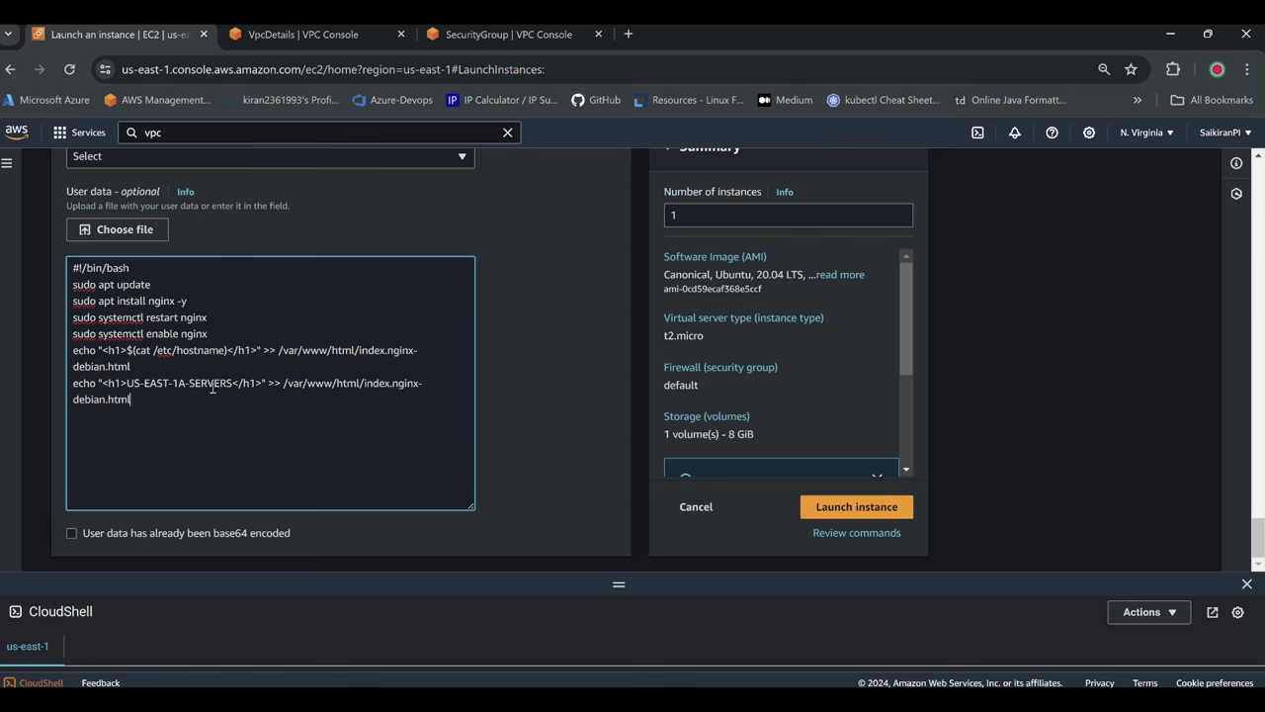
# Review the configuration, launch the instance and go to the list of all instances.
pyautogui.scroll(20, 262, 421)
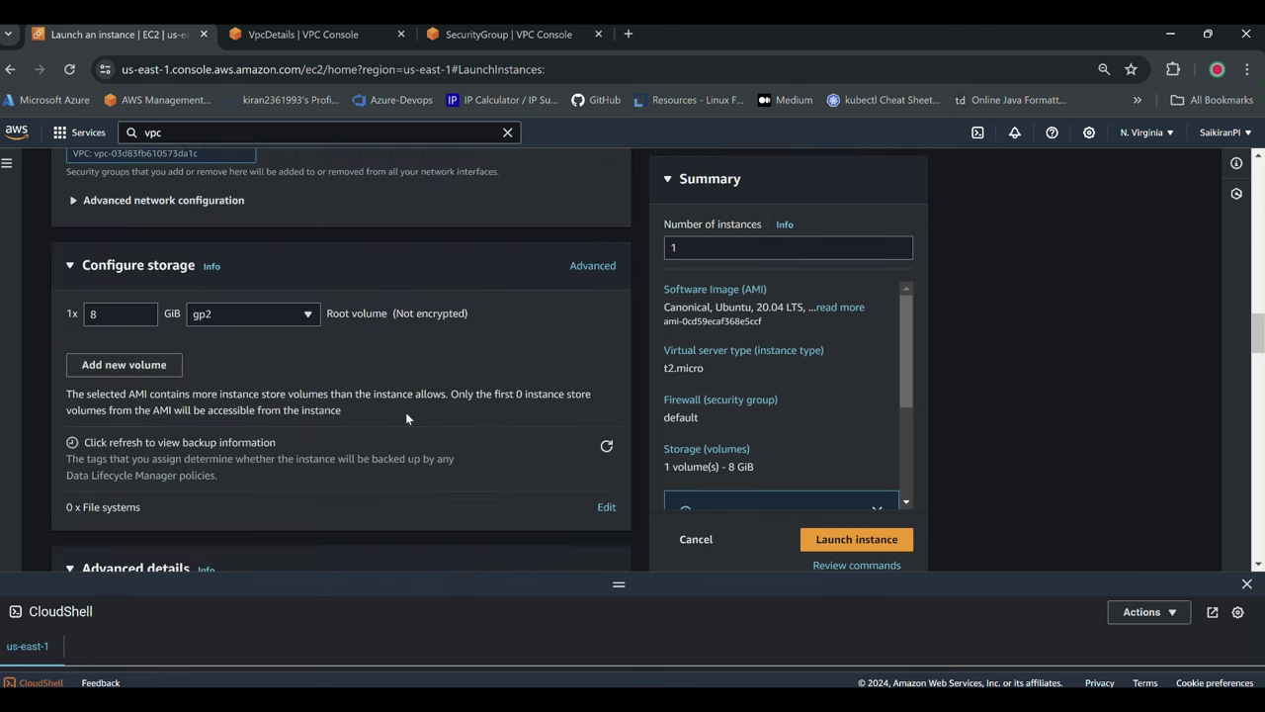
pyautogui.scroll(-5, 406, 412)
pyautogui.click(861, 538)
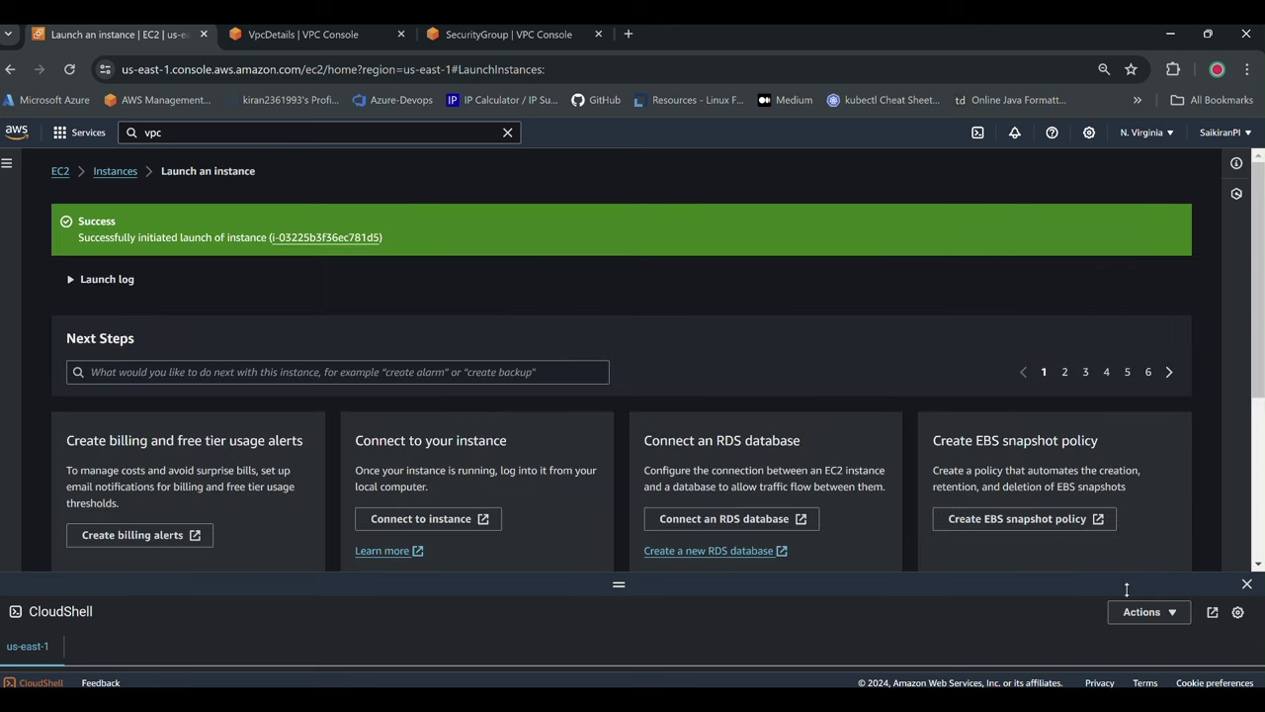
pyautogui.scroll(-3, 1117, 518)
pyautogui.click(1134, 557)
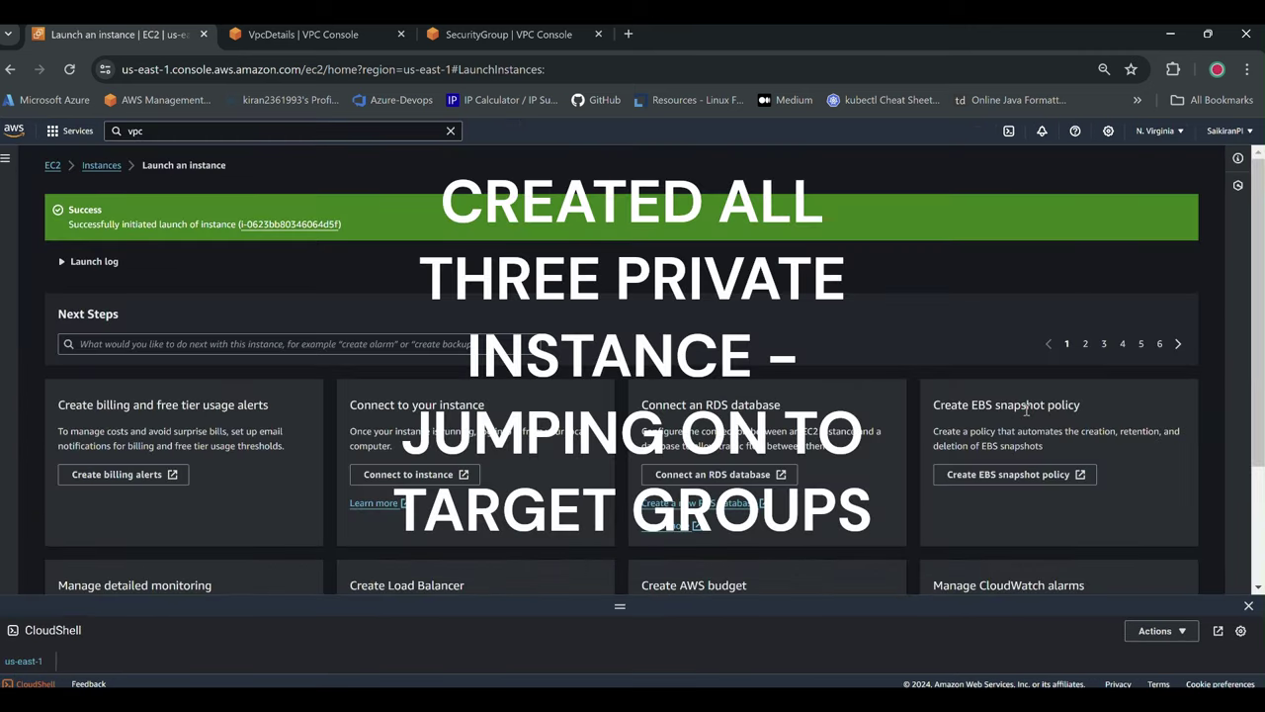
pyautogui.scroll(-2, 1053, 362)
pyautogui.click(1171, 573)
pyautogui.click(280, 32)
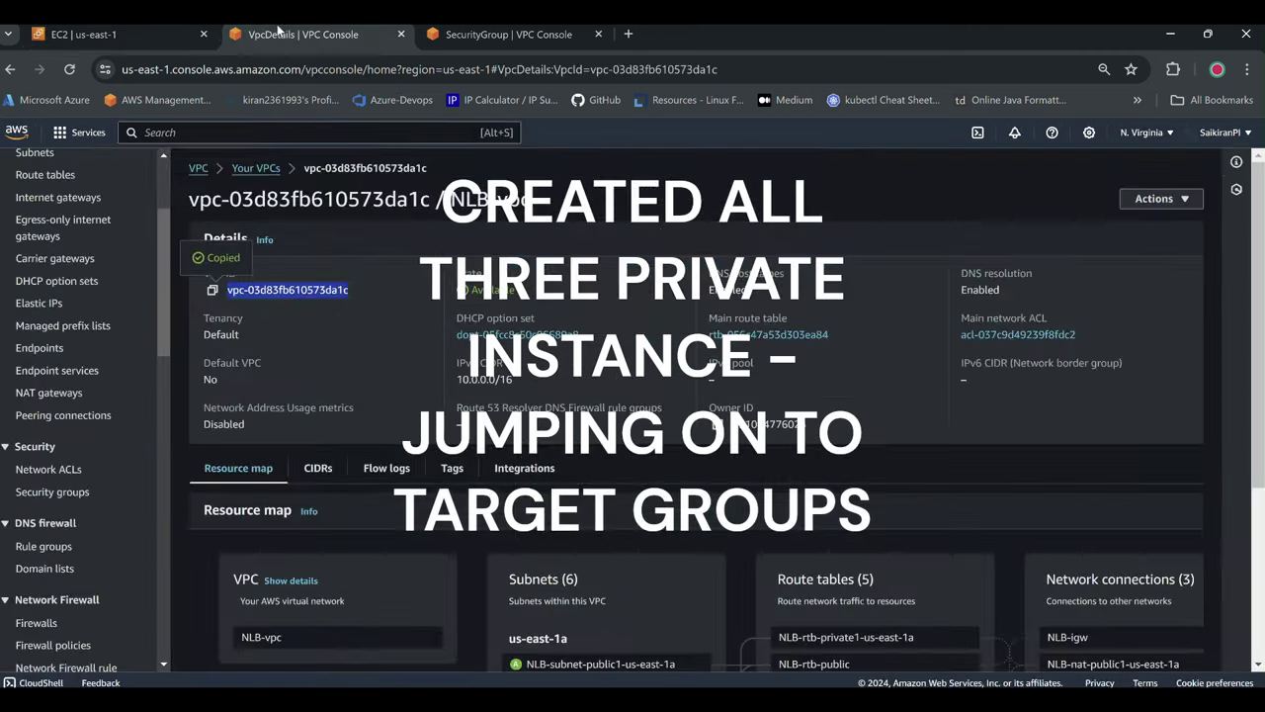
pyautogui.hotkey('ctrl', '-')
pyautogui.scroll(-10, 77, 441)
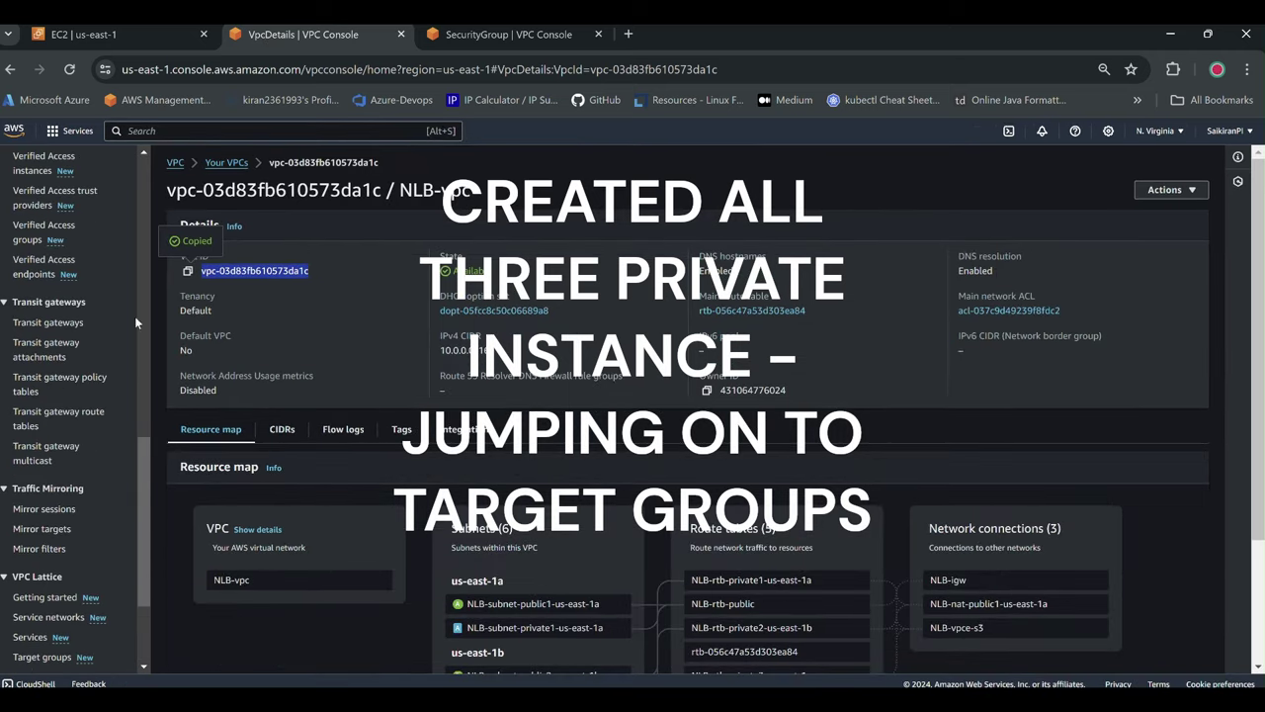
# Open the EC2 Target Groups page in a new browser tab and switch to it.
pyautogui.click(112, 38)
pyautogui.scroll(-1, 78, 431)
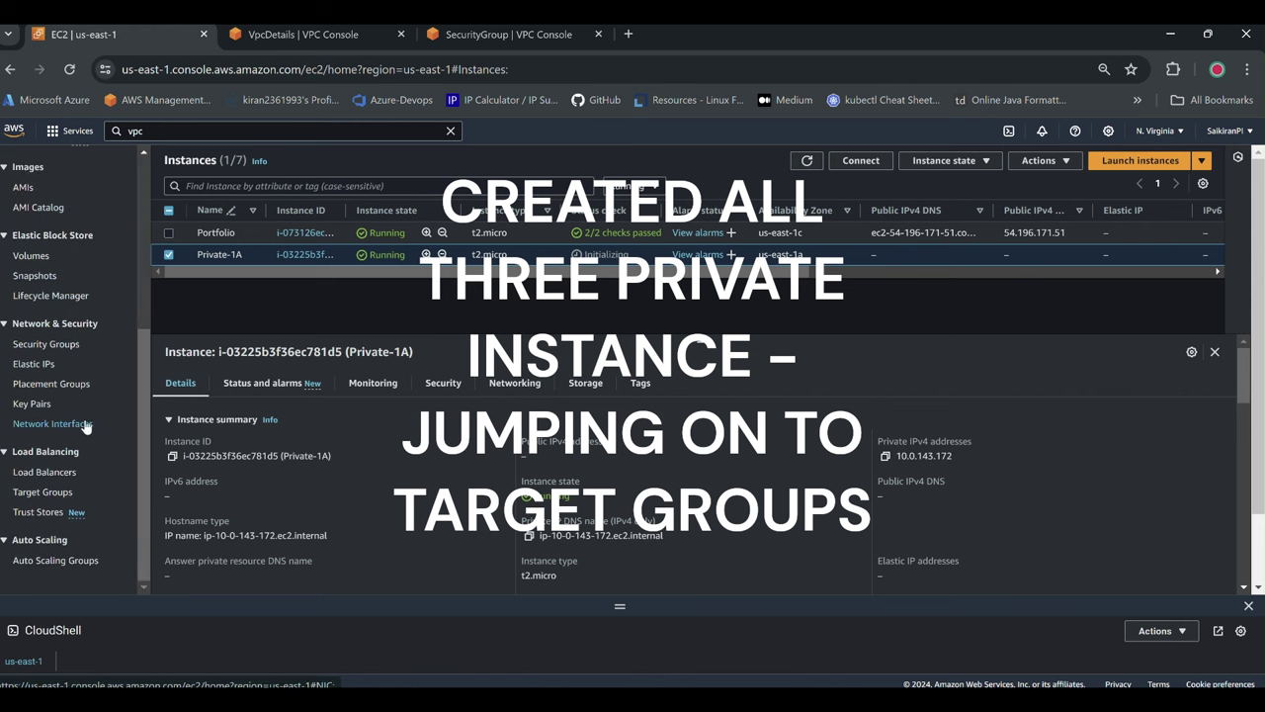
pyautogui.rightClick(41, 487)
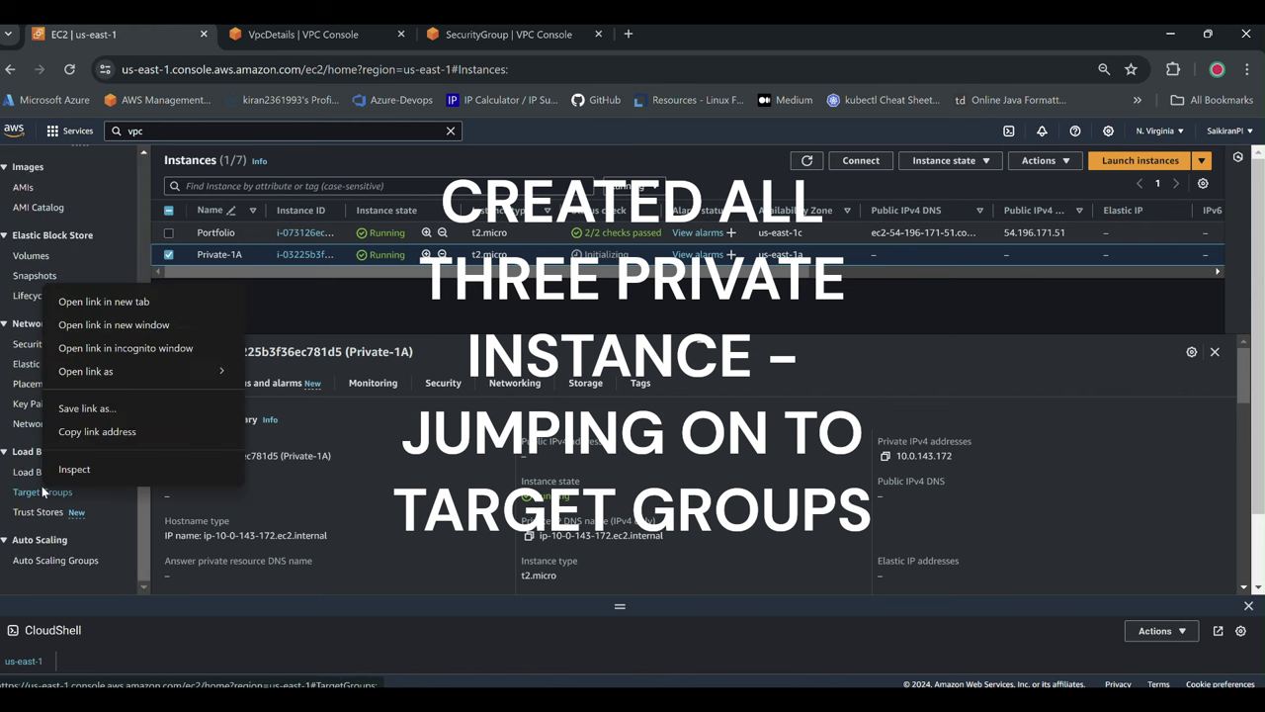
pyautogui.click(106, 302)
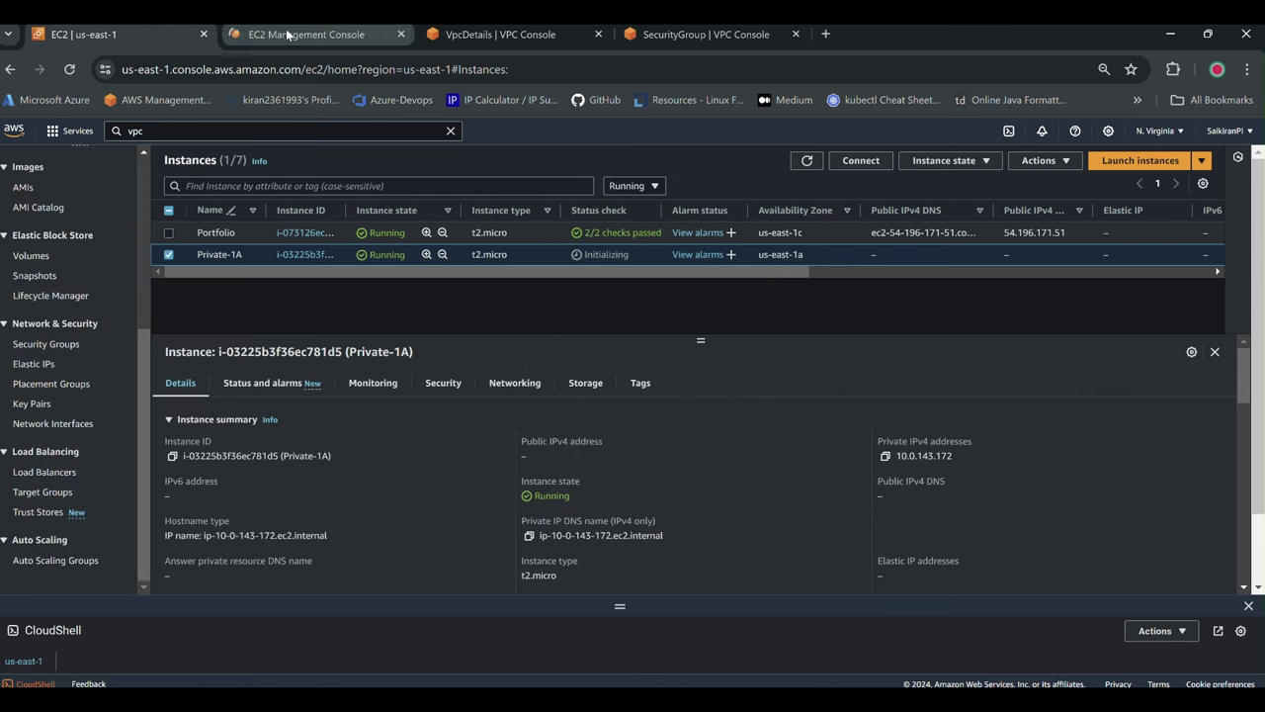
pyautogui.click(286, 35)
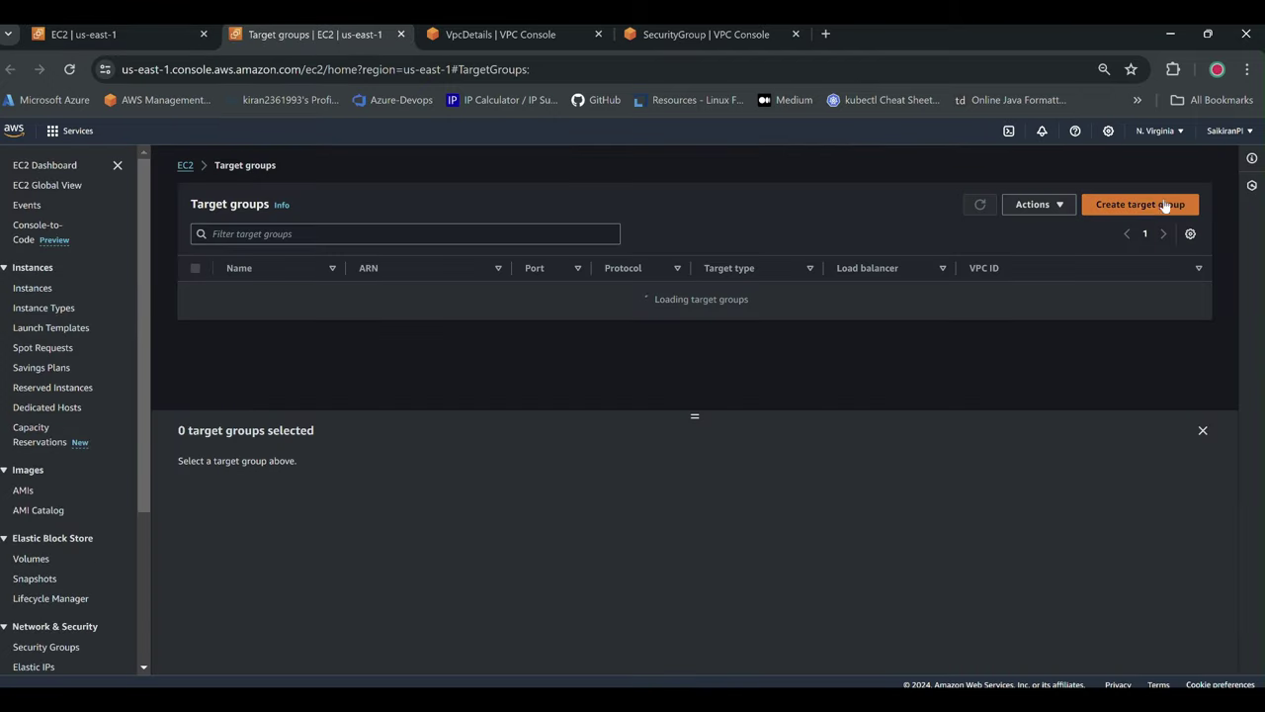
# Start creating a target group with the Instances target type and name it NLB-TG.
pyautogui.click(1149, 202)
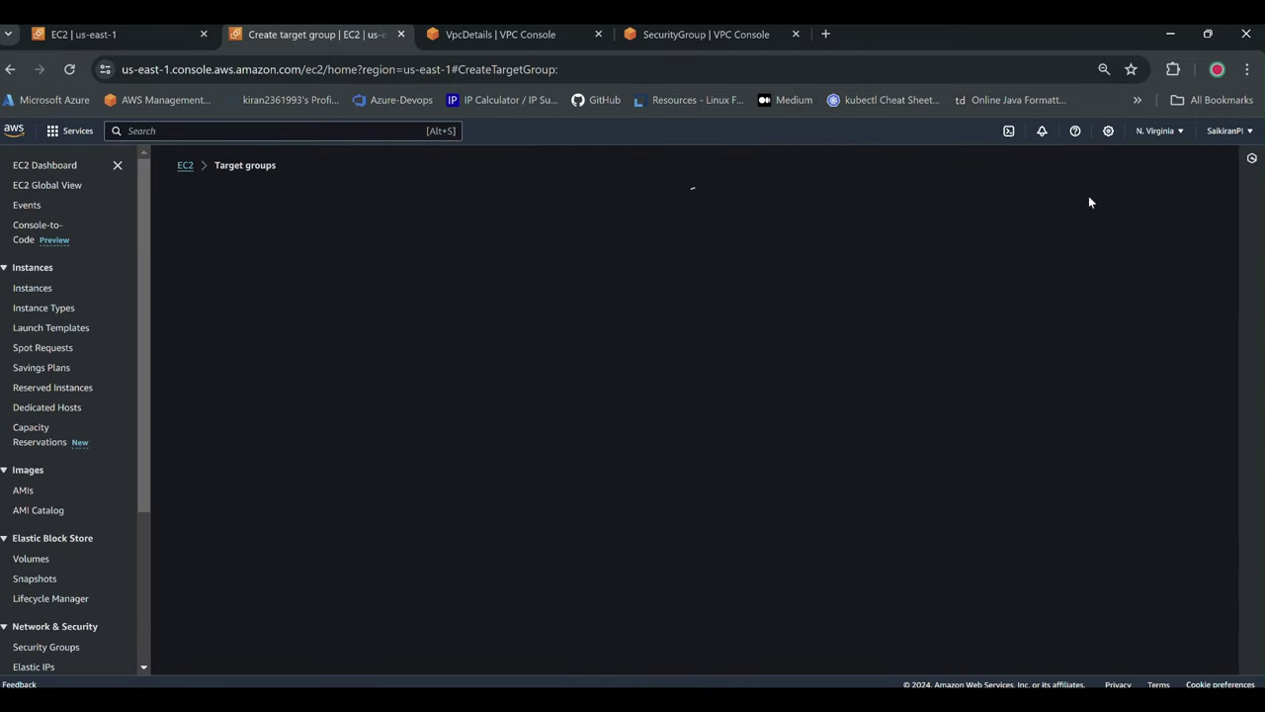
pyautogui.scroll(-1, 565, 366)
pyautogui.scroll(-1, 564, 370)
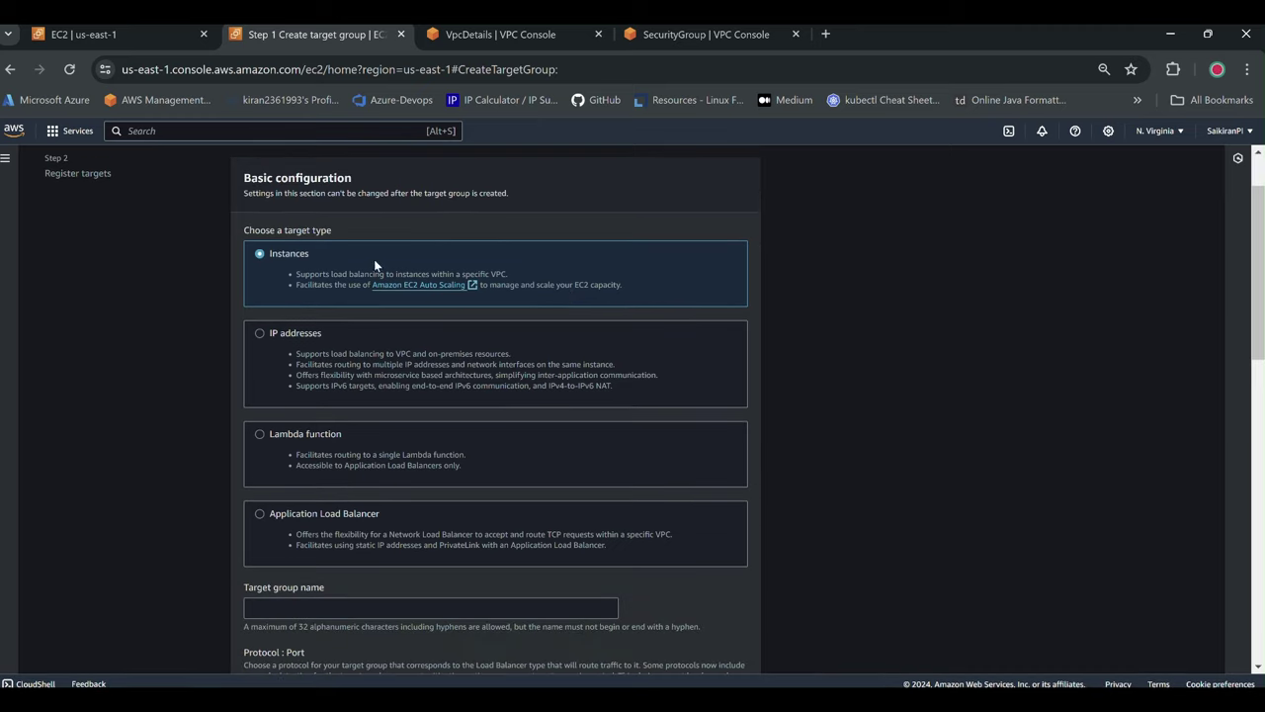
pyautogui.scroll(-3, 610, 321)
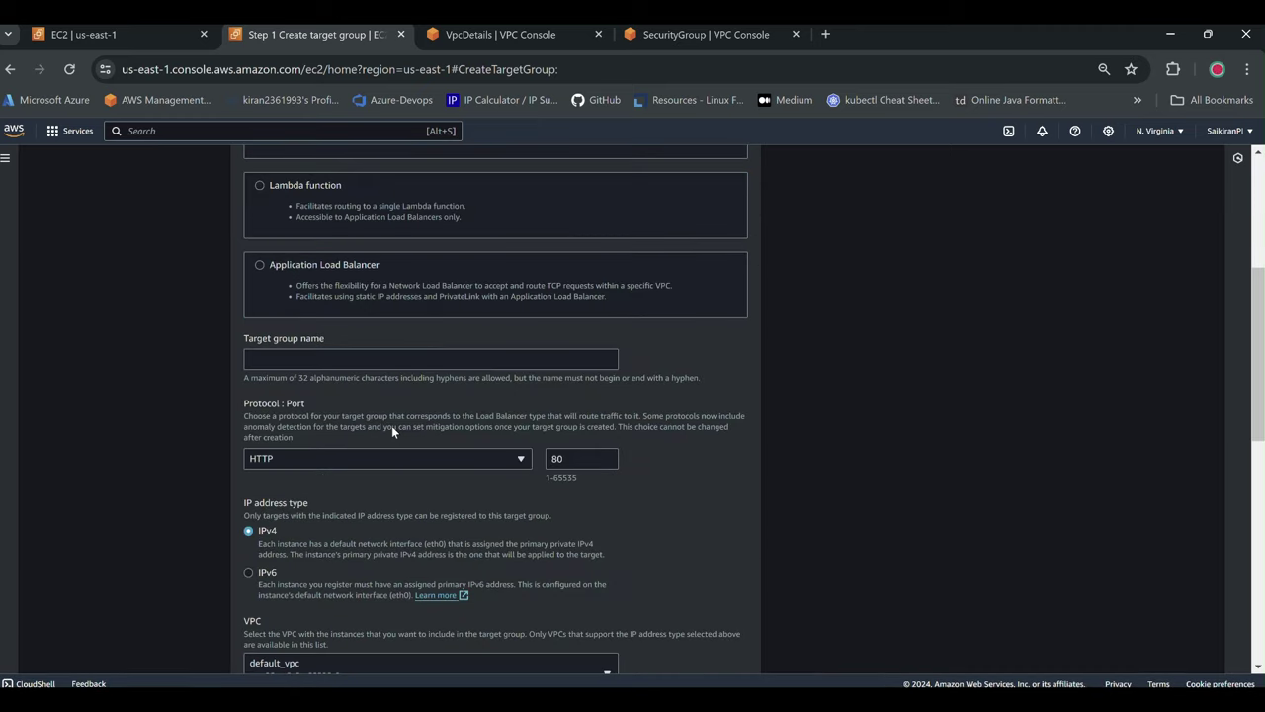
pyautogui.click(369, 354)
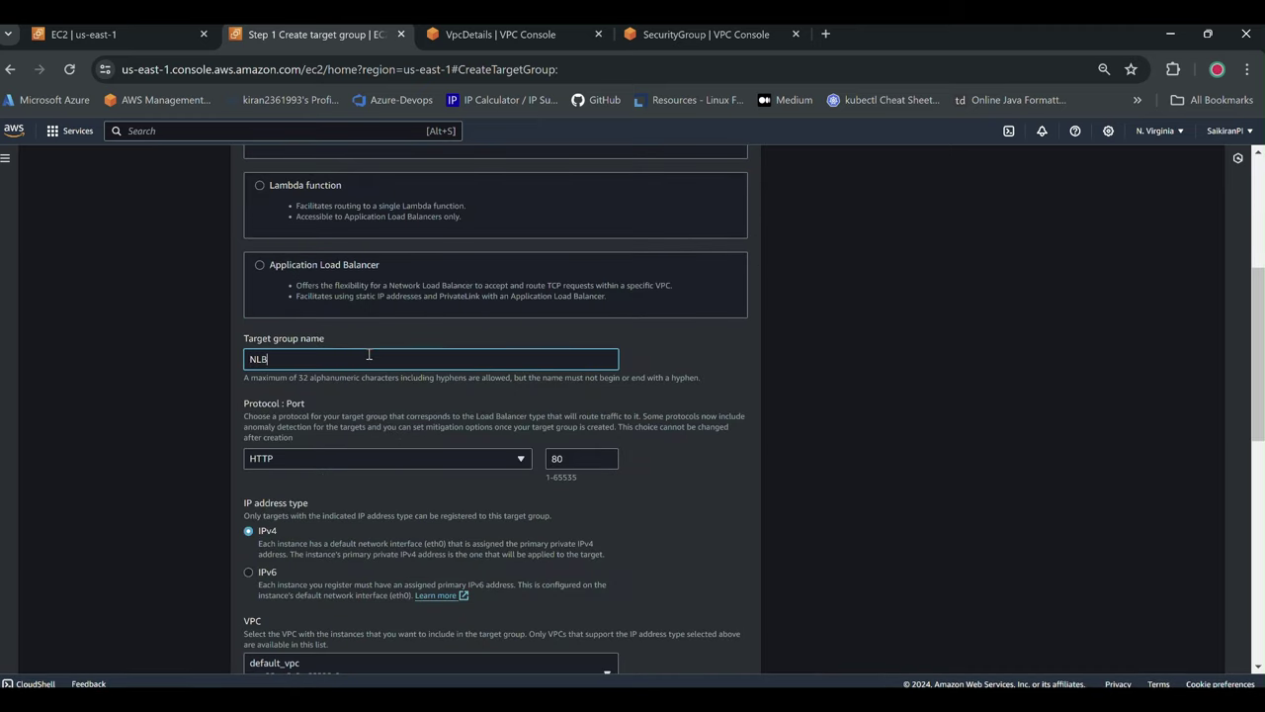
# Set the target group's protocol to TCP and its VPC to NLB-vpc, and continue to target registration.
pyautogui.scroll(-2, 485, 409)
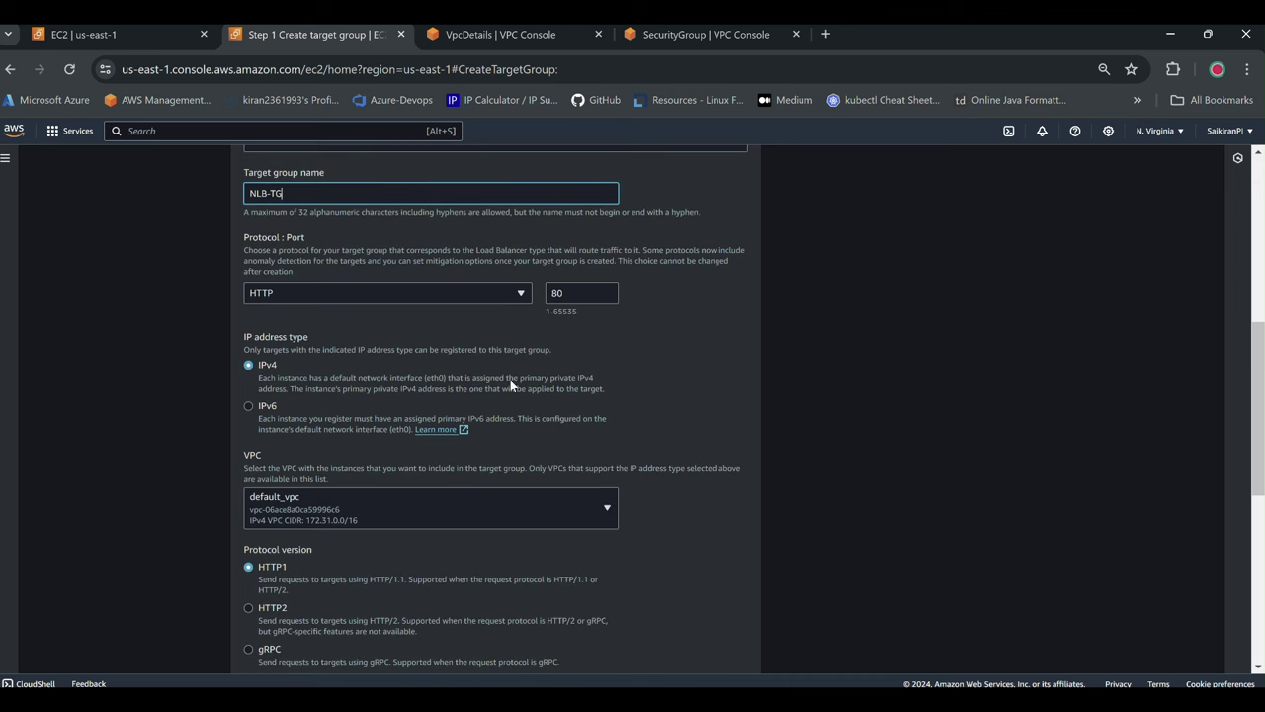
pyautogui.click(502, 292)
pyautogui.click(331, 384)
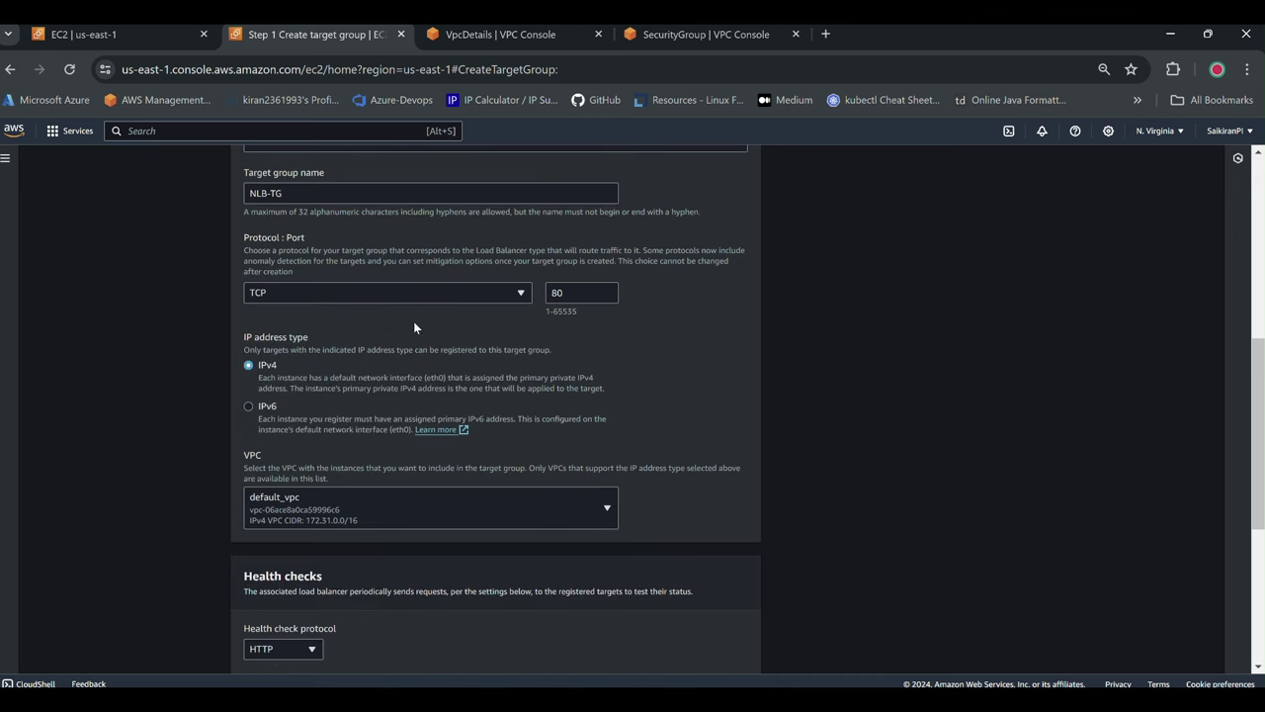
pyautogui.scroll(-3, 541, 303)
pyautogui.click(483, 263)
pyautogui.click(384, 323)
pyautogui.scroll(-1, 658, 303)
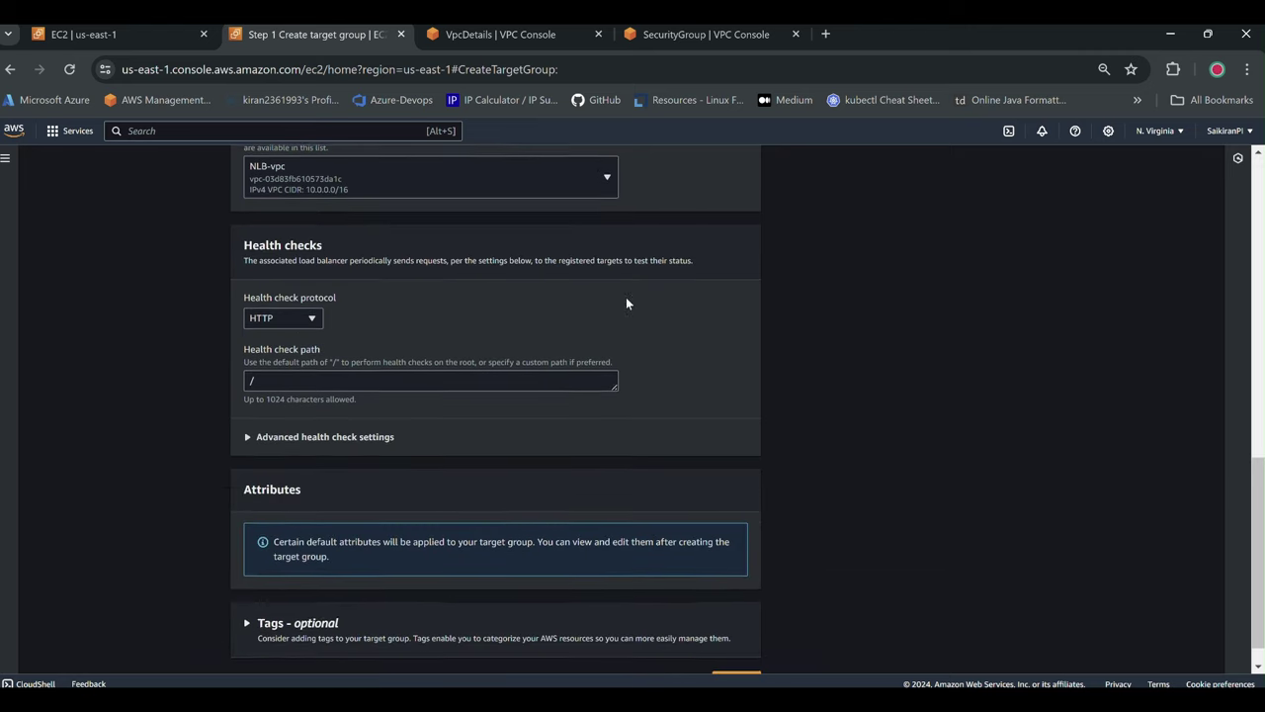
pyautogui.scroll(-1, 449, 390)
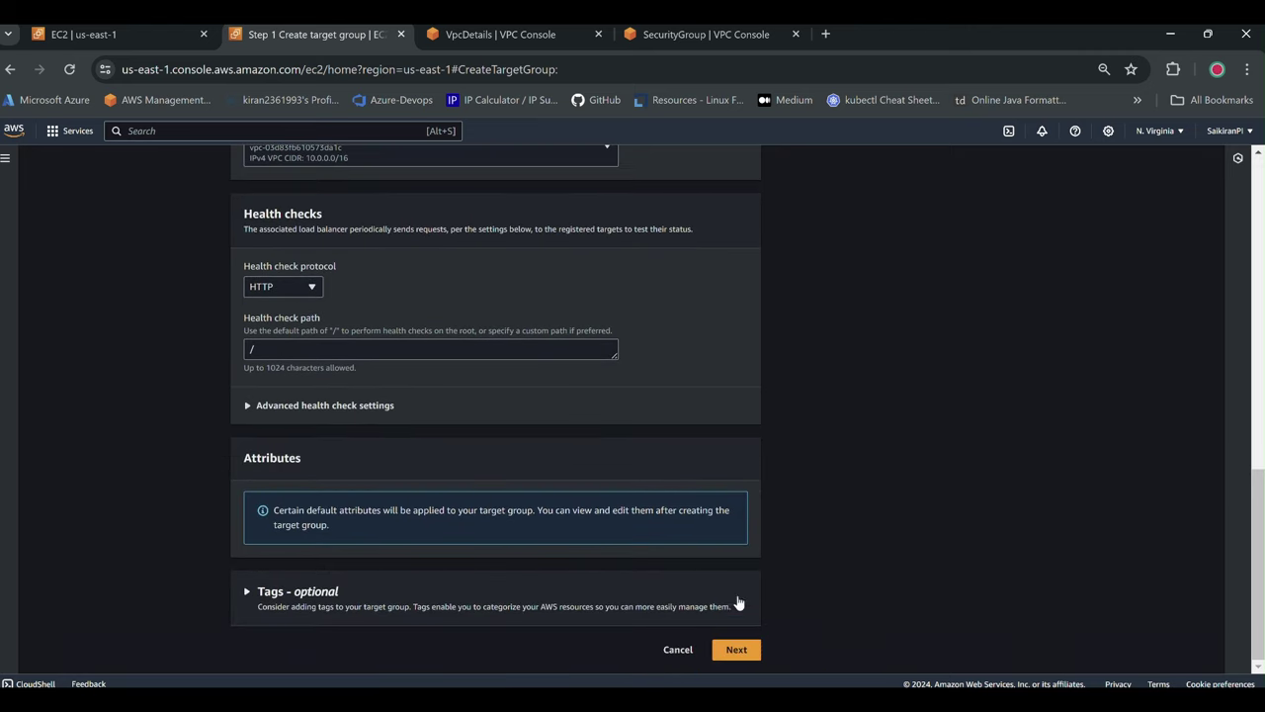
pyautogui.click(737, 651)
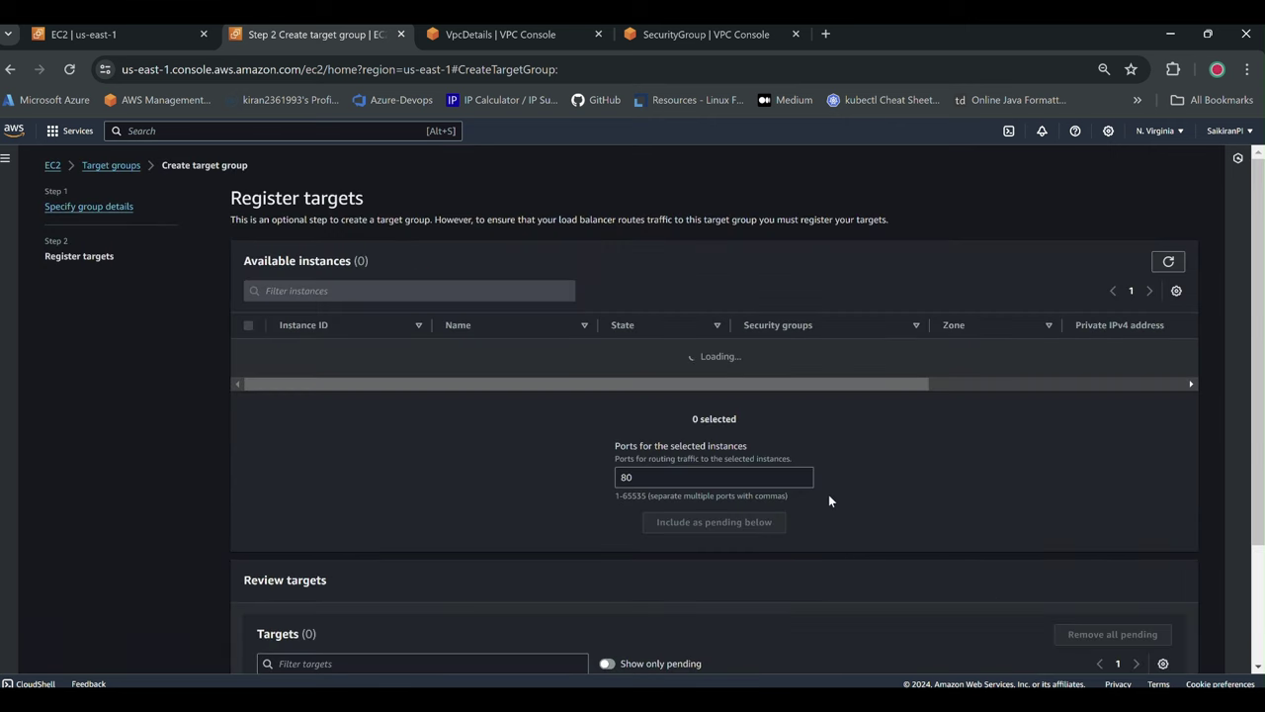
# Add Private-1A, Private-1B and Private-1C as pending targets on port 80 and create the target group.
pyautogui.click(248, 325)
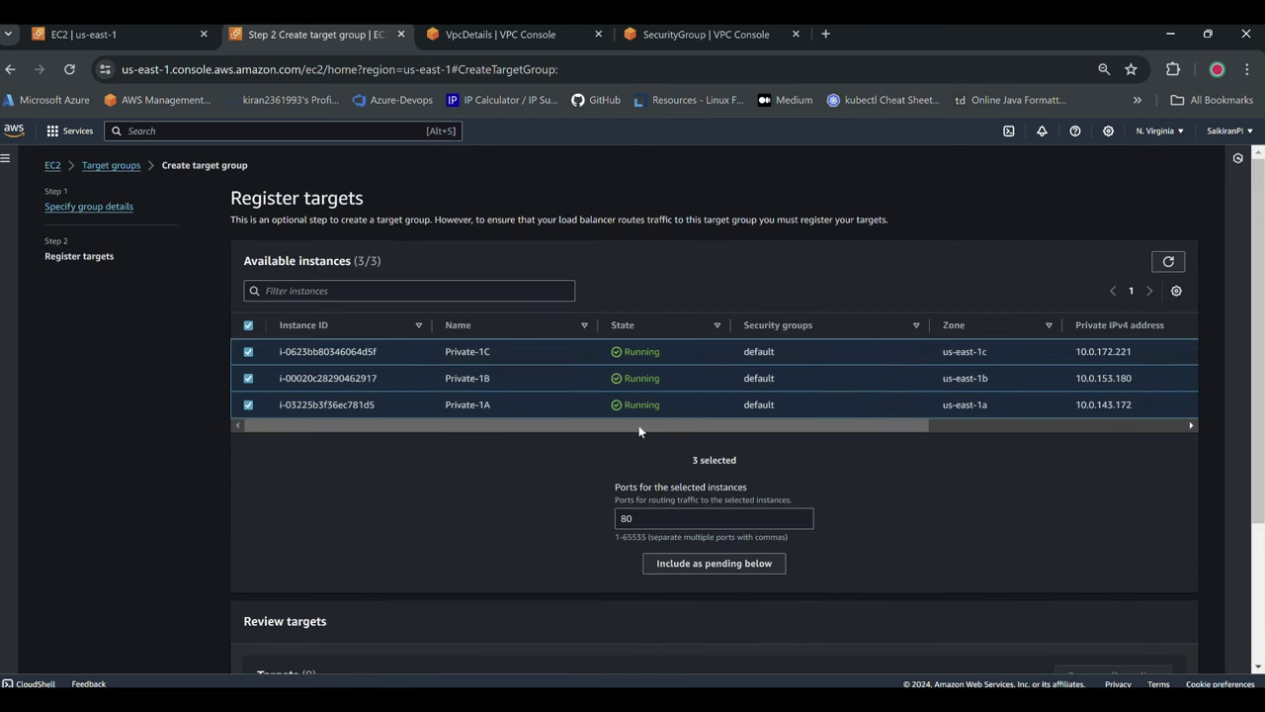
pyautogui.scroll(-3, 409, 493)
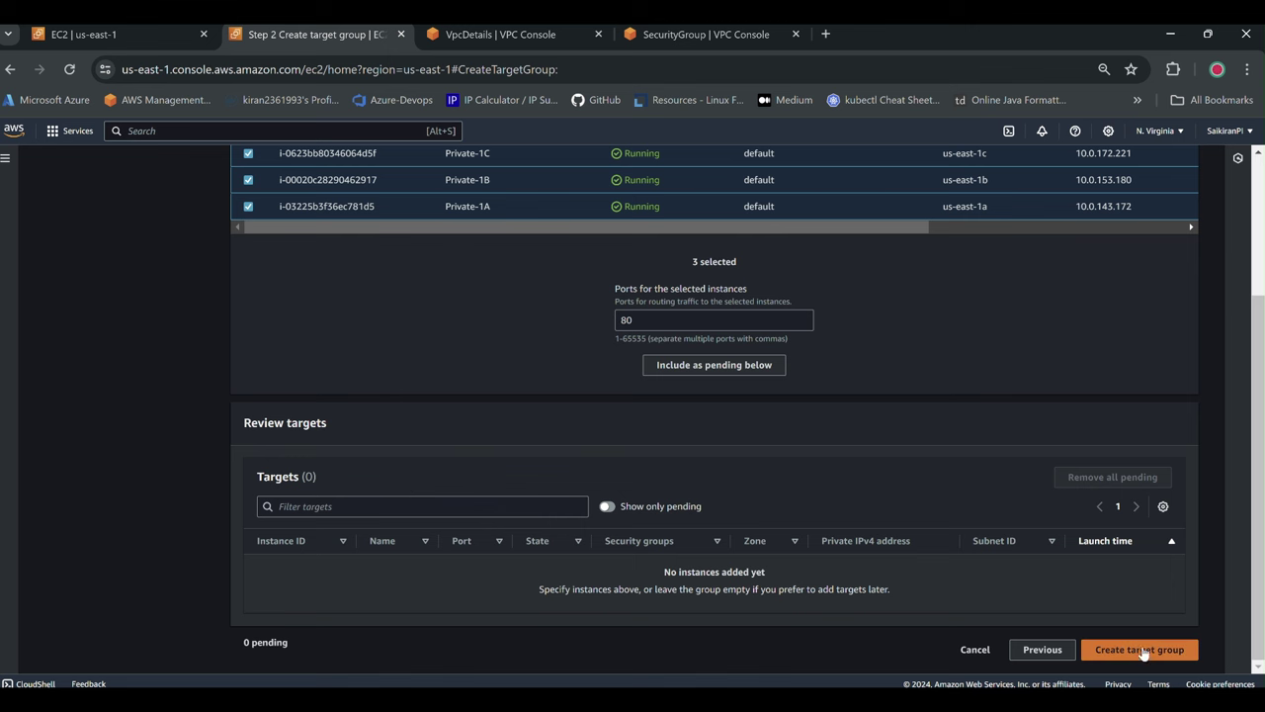
pyautogui.click(743, 366)
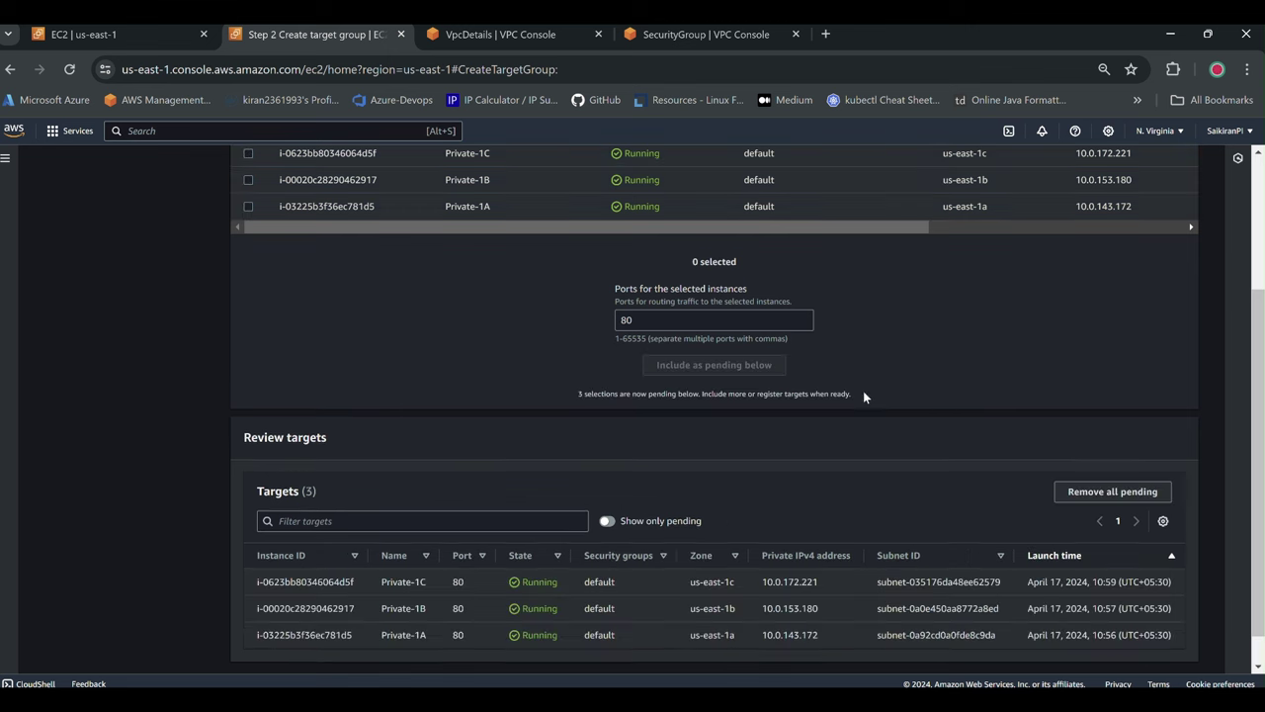
pyautogui.click(1142, 662)
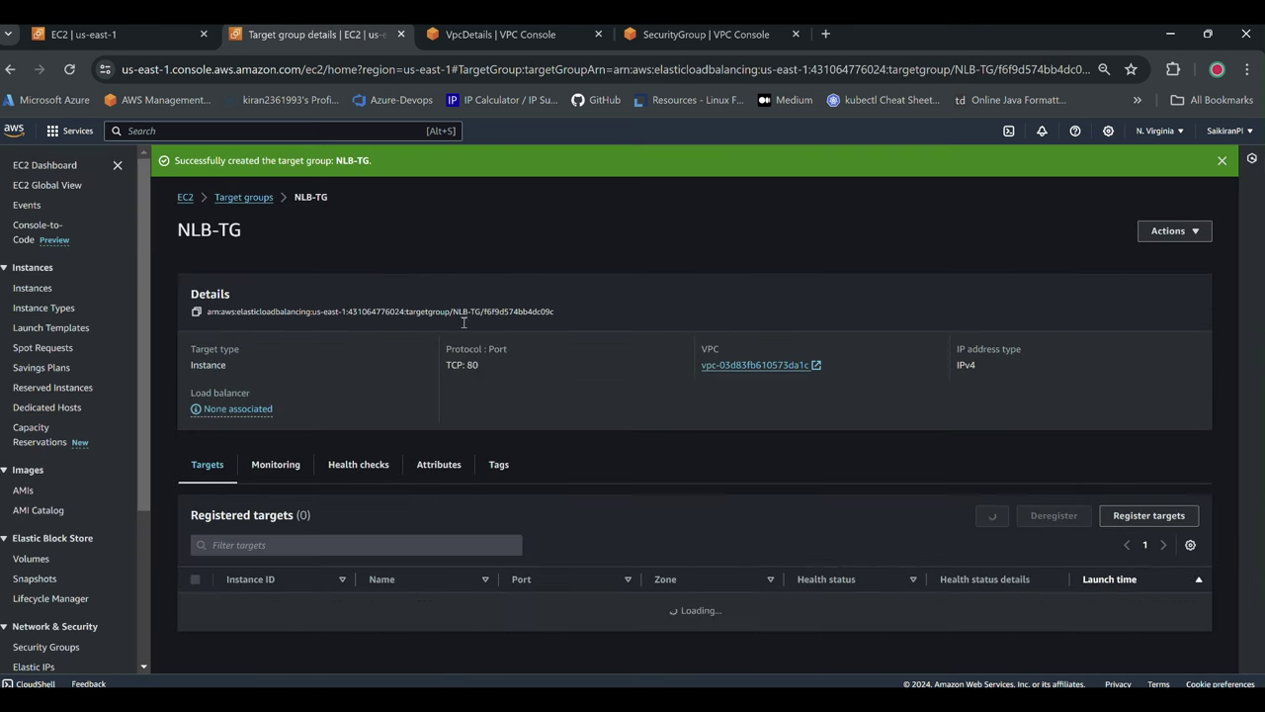
pyautogui.scroll(-3, 52, 551)
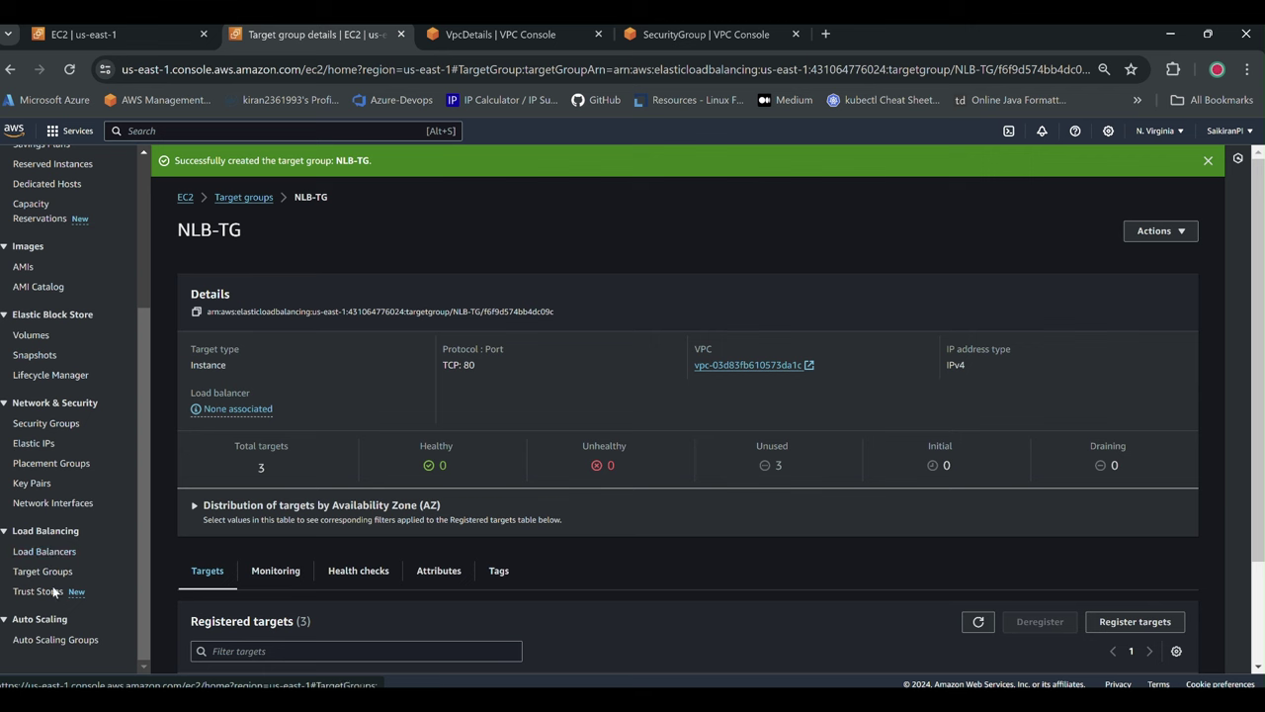
# Open the EC2 Load Balancers page in a new browser tab and switch to it.
pyautogui.rightClick(52, 553)
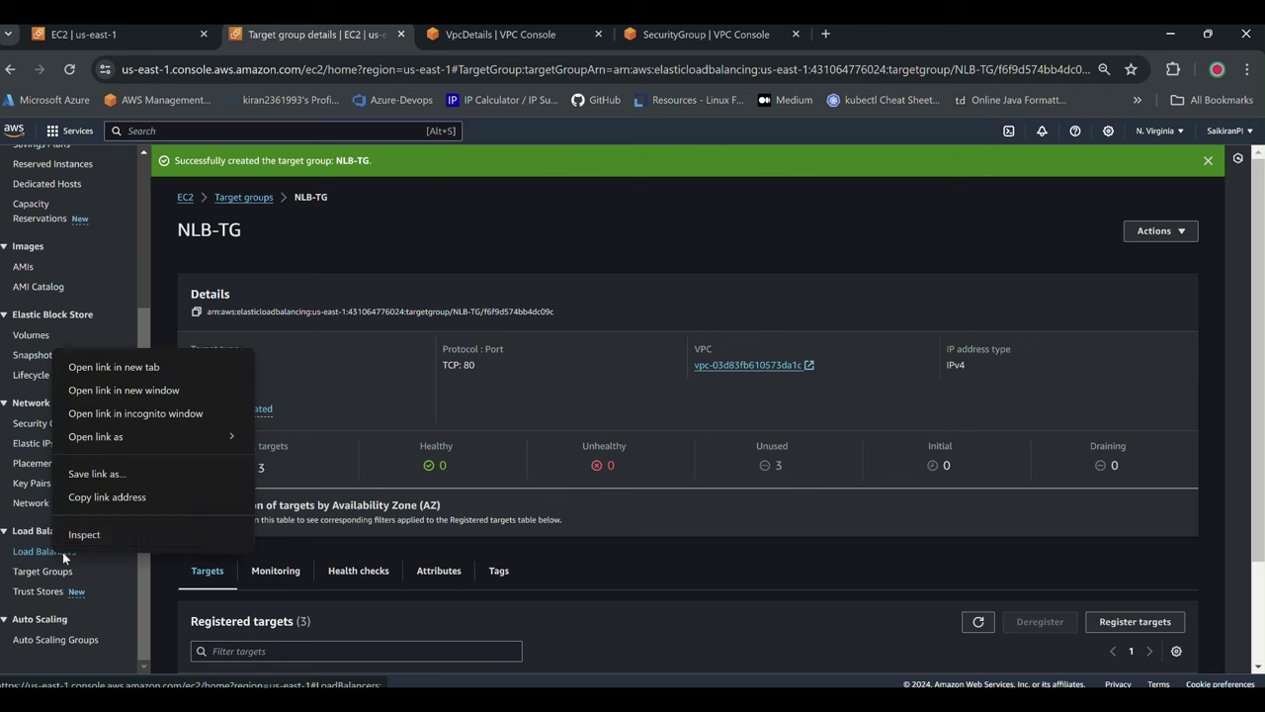
pyautogui.click(159, 367)
pyautogui.click(452, 35)
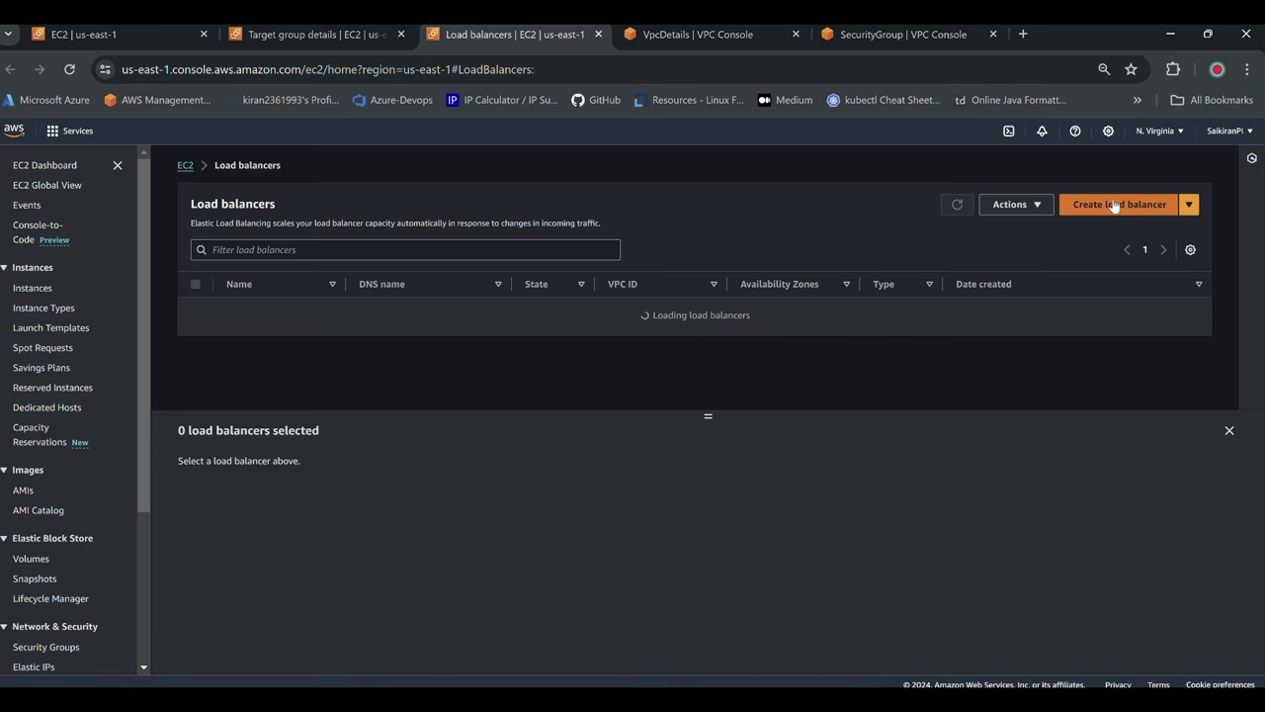
# Start creating a load balancer, review the available types and choose Network Load Balancer.
pyautogui.click(1114, 204)
pyautogui.scroll(-3, 348, 354)
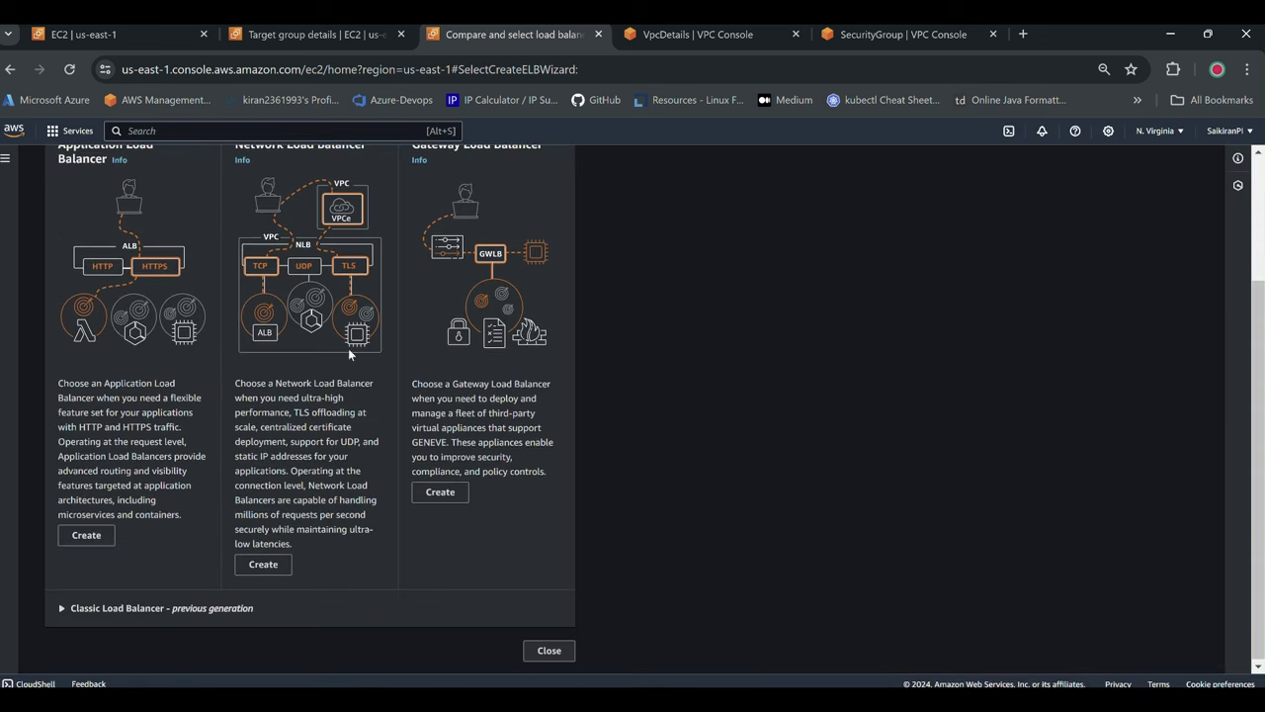
pyautogui.scroll(2, 348, 352)
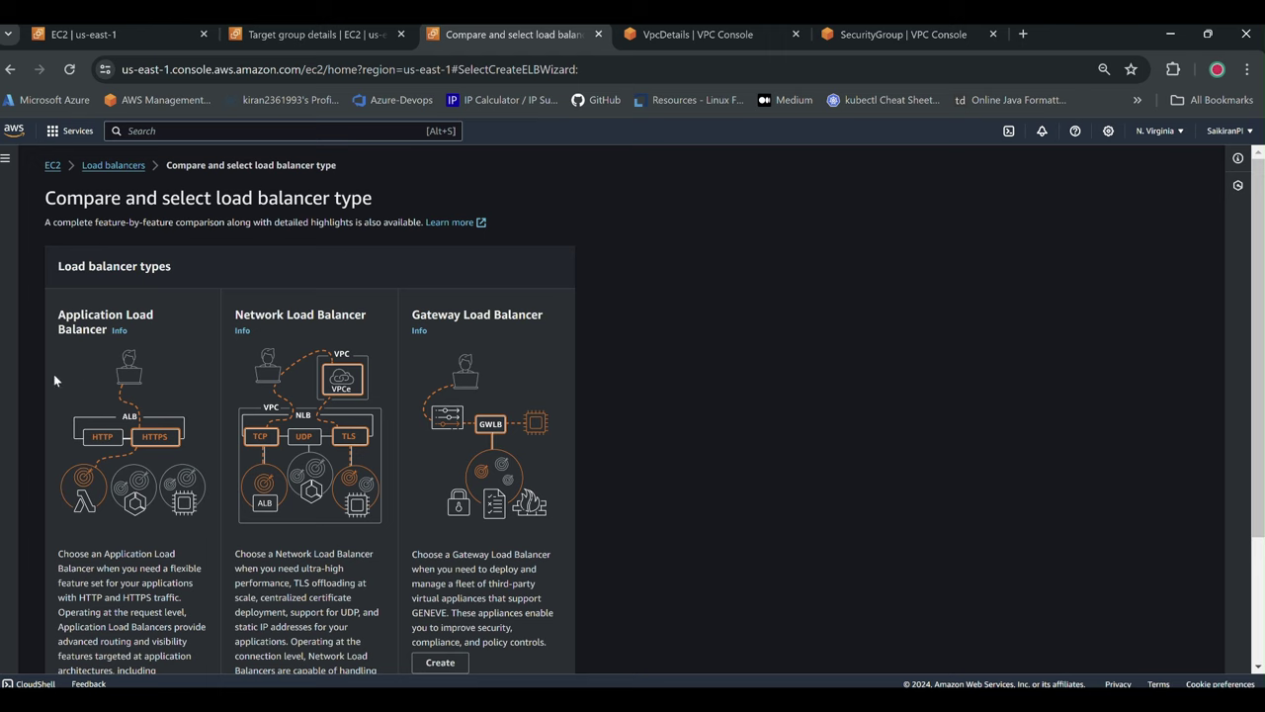
pyautogui.scroll(-3, 326, 368)
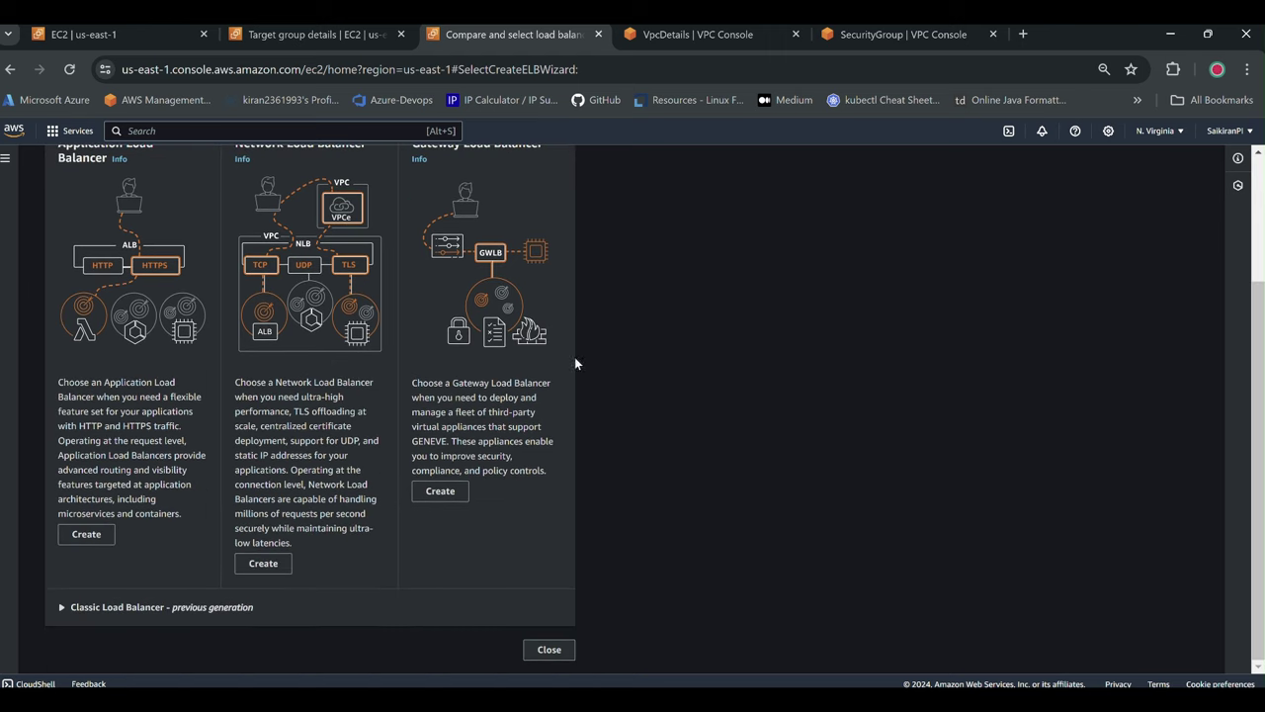
pyautogui.scroll(3, 568, 396)
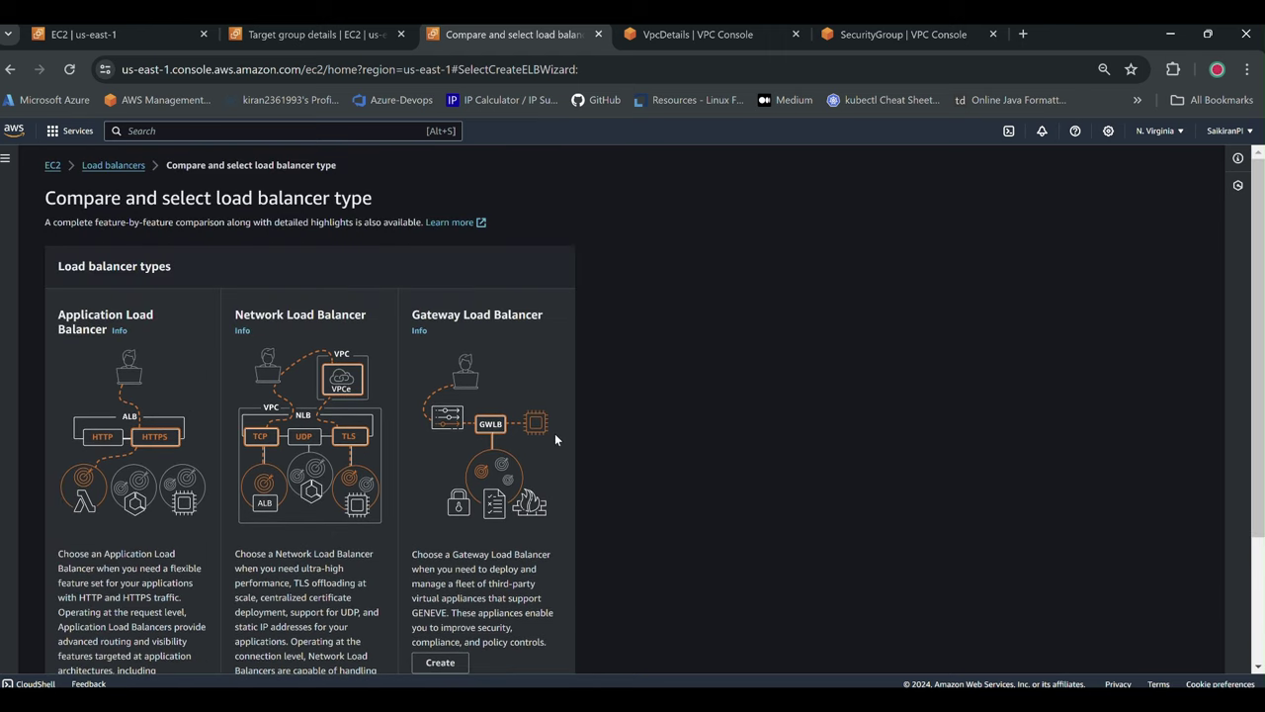
pyautogui.scroll(-3, 529, 512)
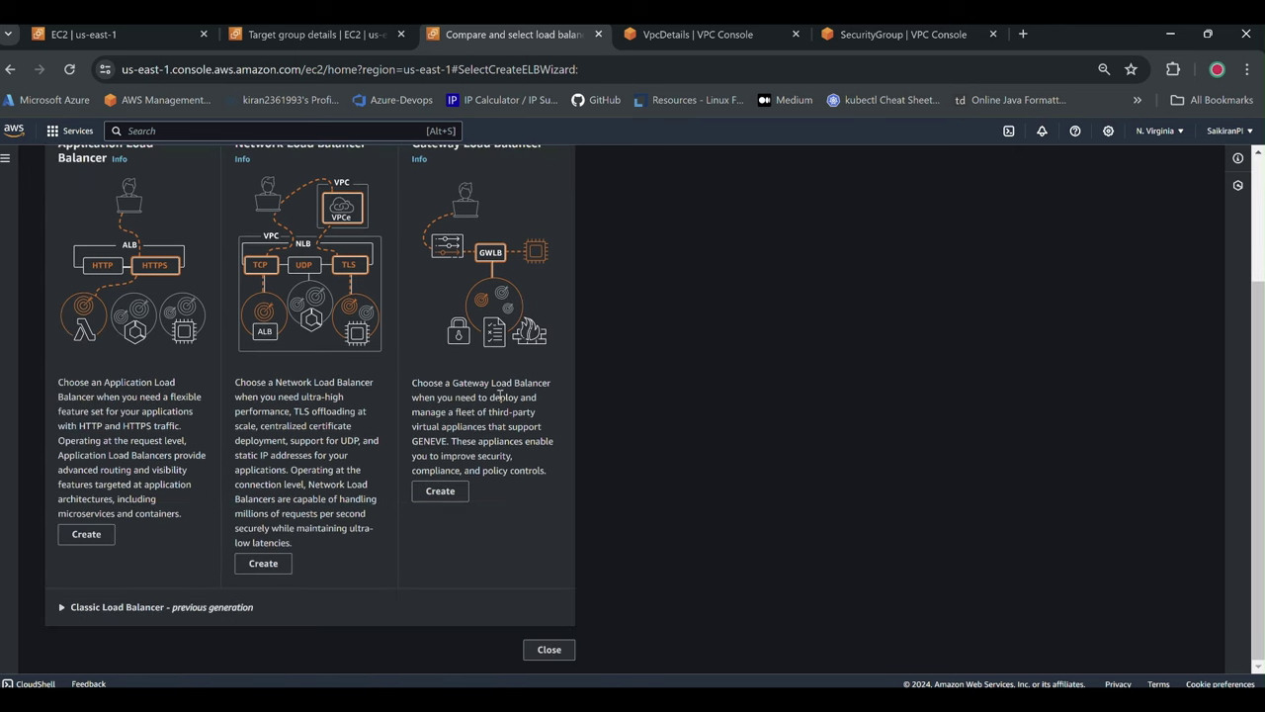
pyautogui.click(263, 566)
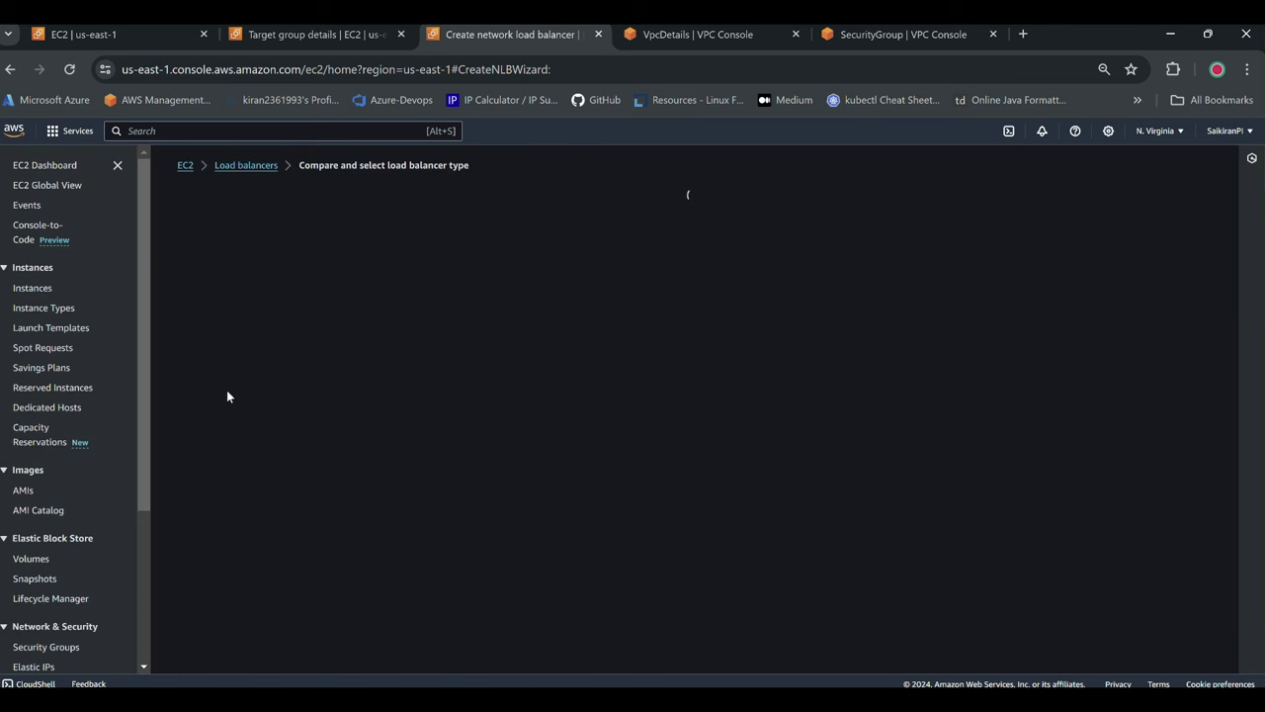
# Name the network load balancer NLB-NLB and review its scheme, IP address type and network mapping settings.
pyautogui.scroll(-1, 262, 465)
pyautogui.click(141, 336)
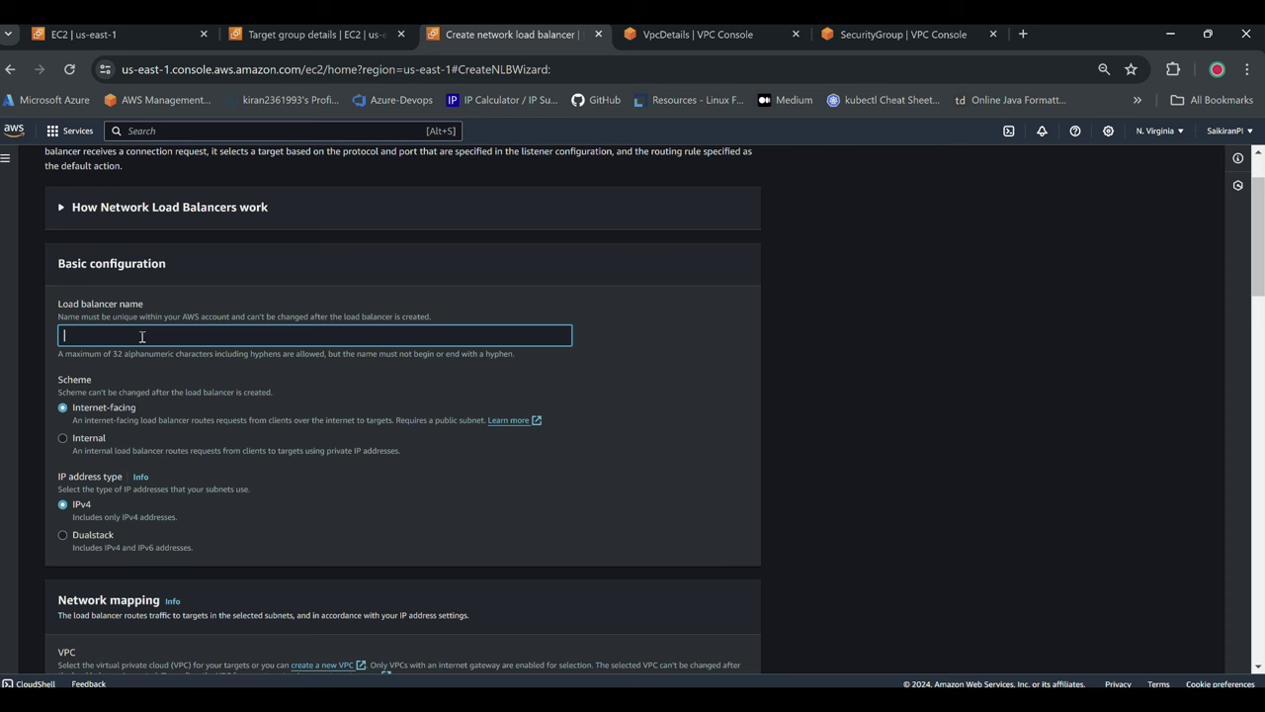
pyautogui.write('NLB-NLB')
pyautogui.scroll(-3, 134, 222)
pyautogui.scroll(1, 131, 219)
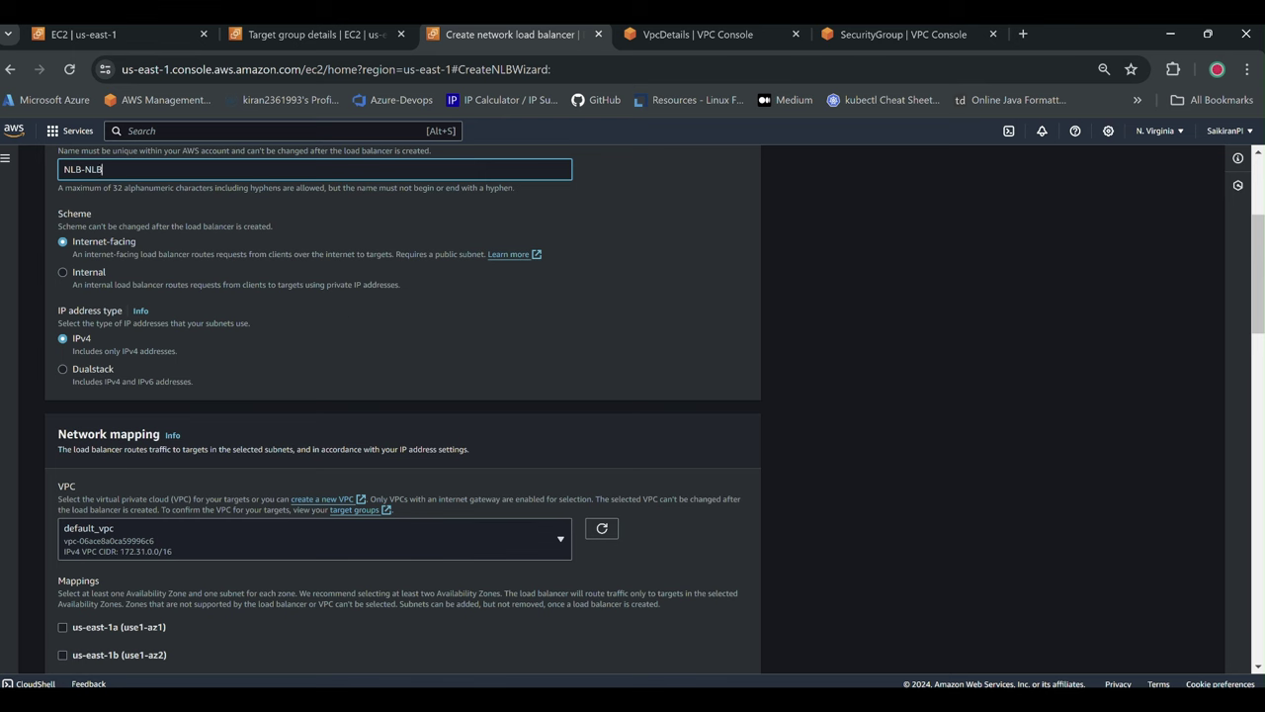
# Switch to Paint 3D and erase the R53 cloud sketch beside the load balancer with a 200px eraser.
pyautogui.hotkey('alt', 'Tab')
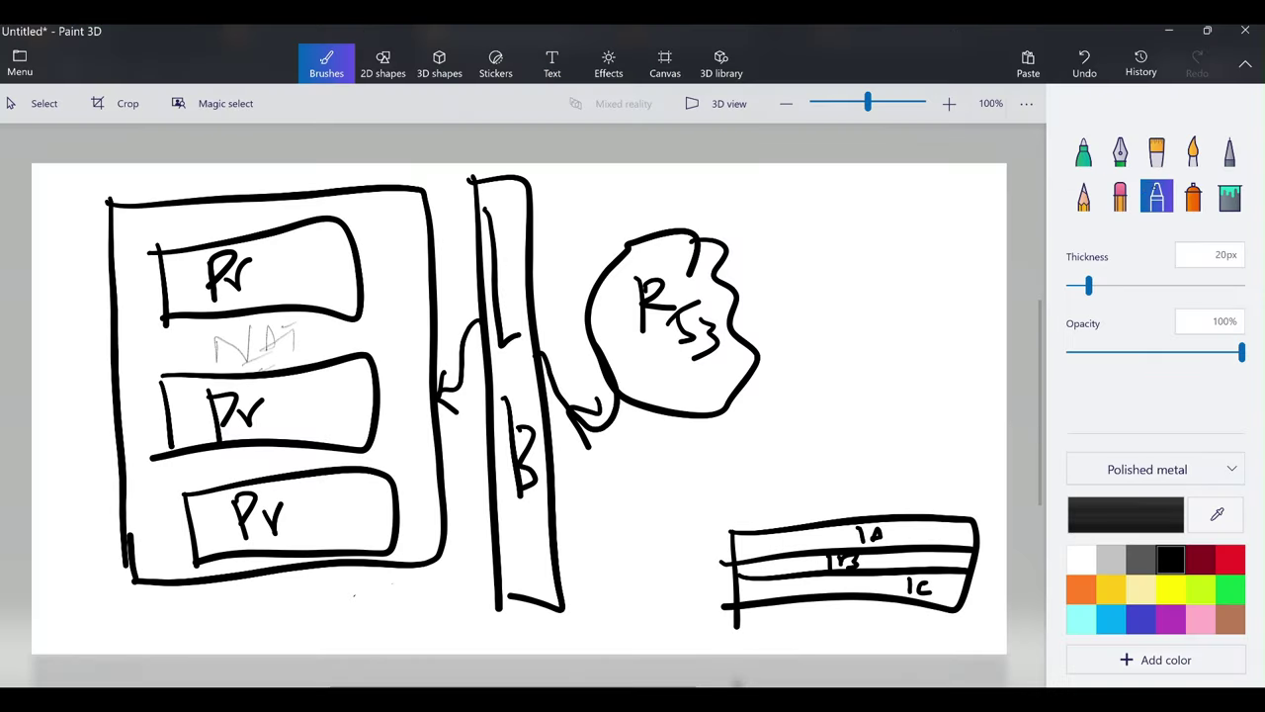
pyautogui.click(1120, 196)
pyautogui.moveTo(1104, 286); pyautogui.dragTo(1242, 286)
pyautogui.moveTo(732, 220); pyautogui.dragTo(694, 447)
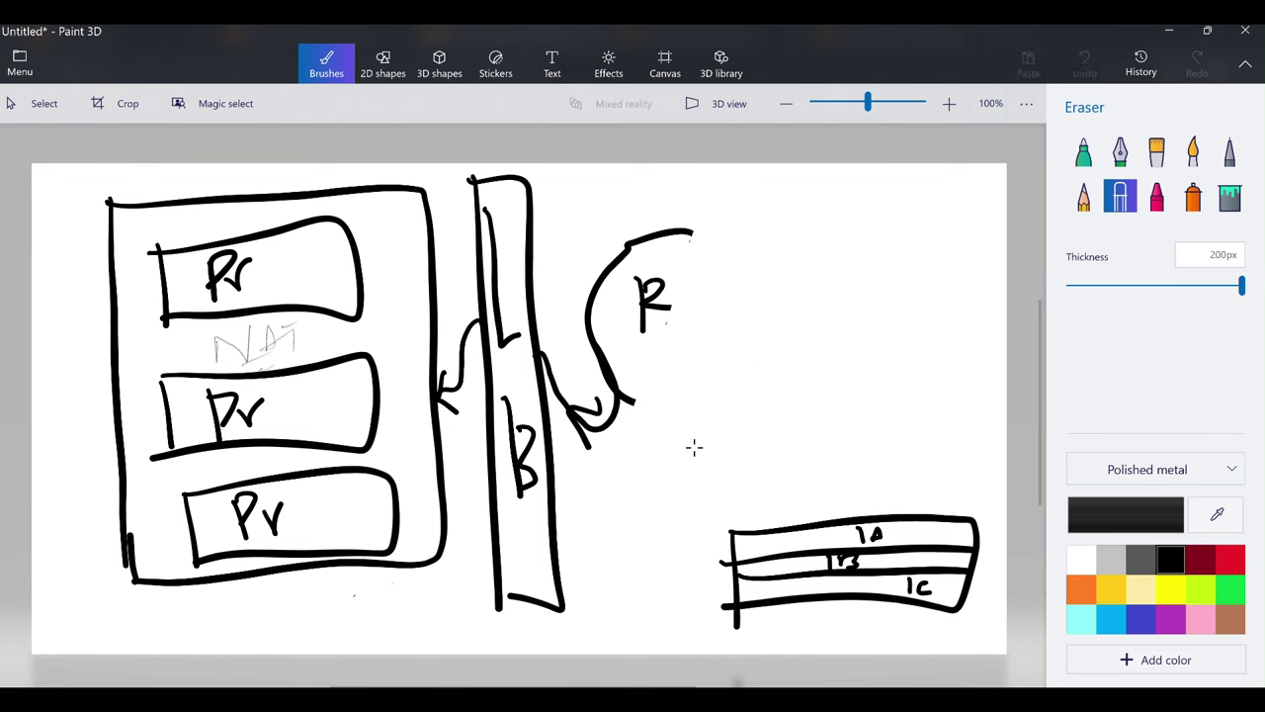